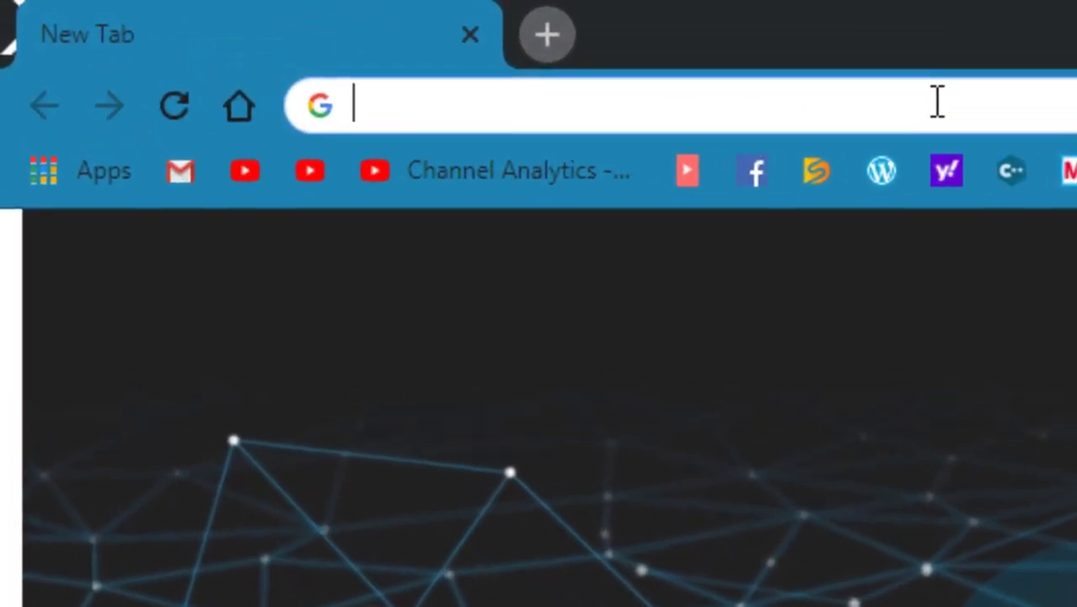
Open the NoxPlayer website at bignox.com
type("bignox")
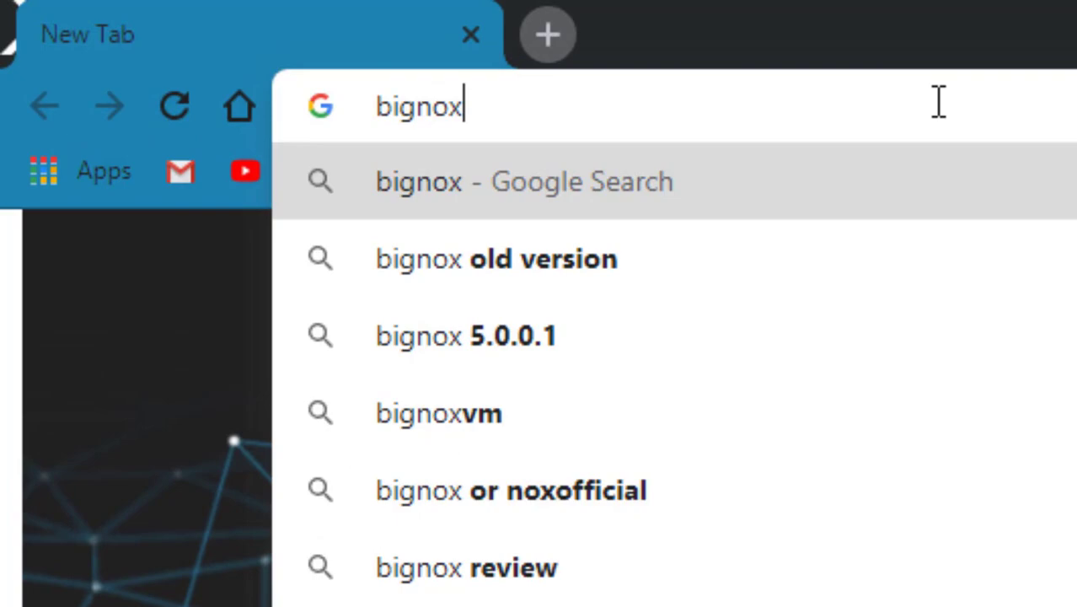
type(".com")
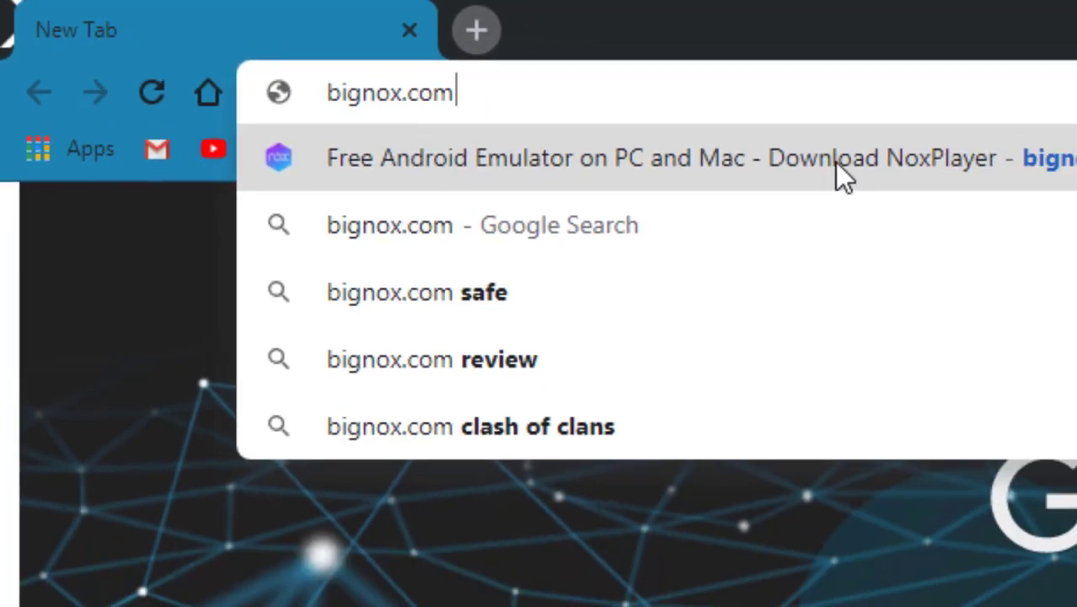
left_click(948, 201)
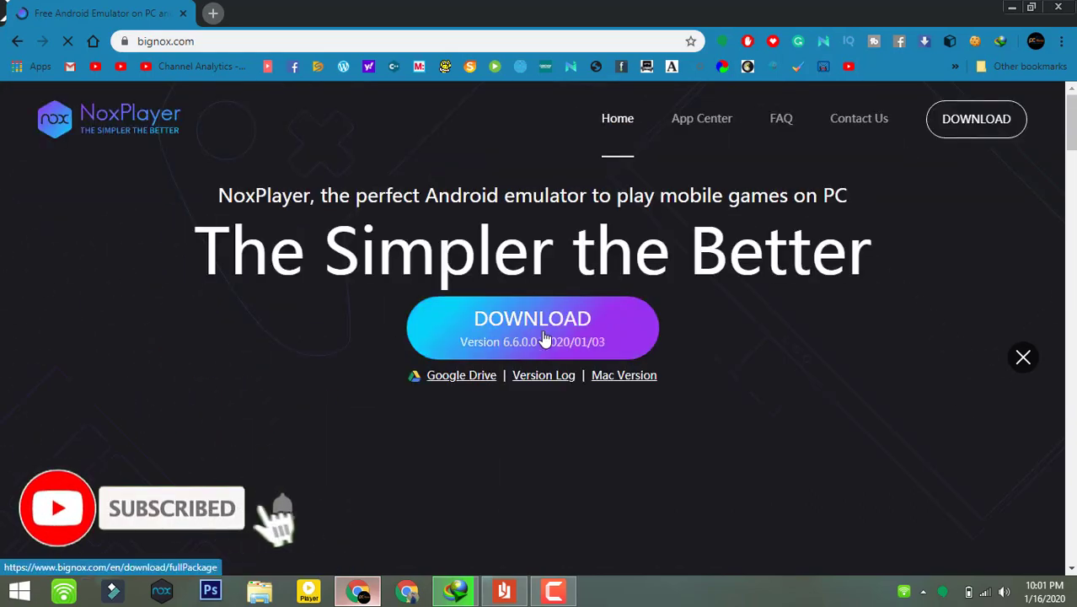
Download the NoxPlayer 6.6.0.0 installer nox_setup_v6.6.0.0_full_intl.exe to the Downloads\Programs folder
left_click(541, 335)
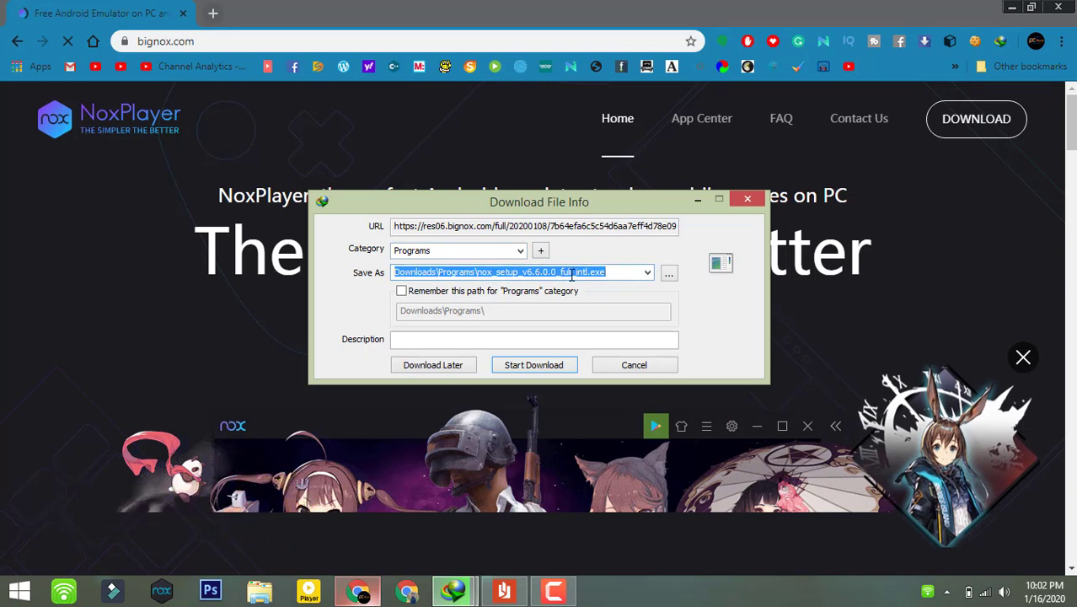
left_click(559, 278)
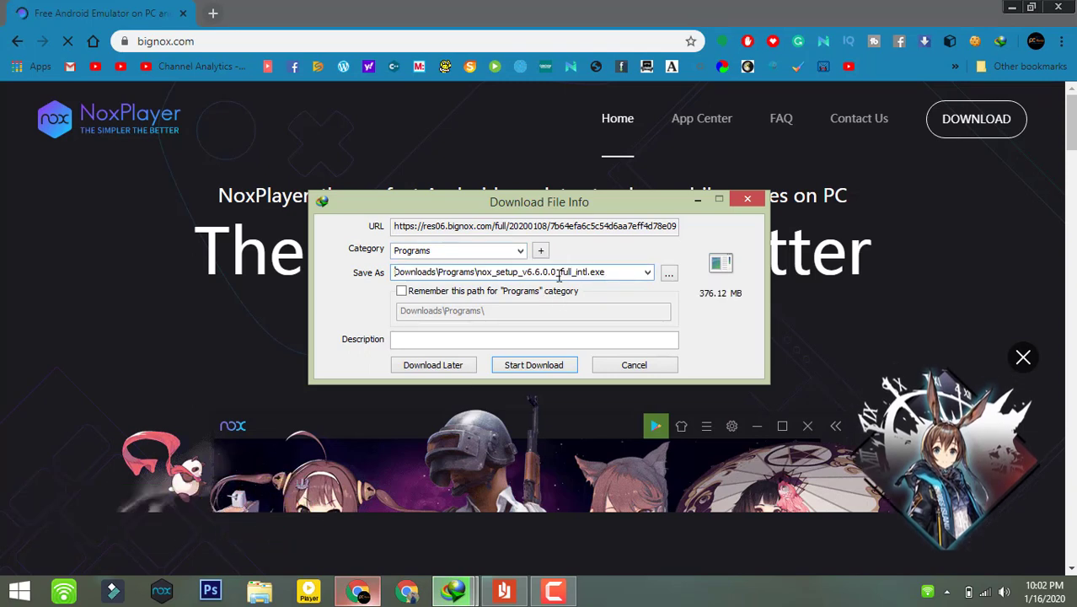
left_click(566, 371)
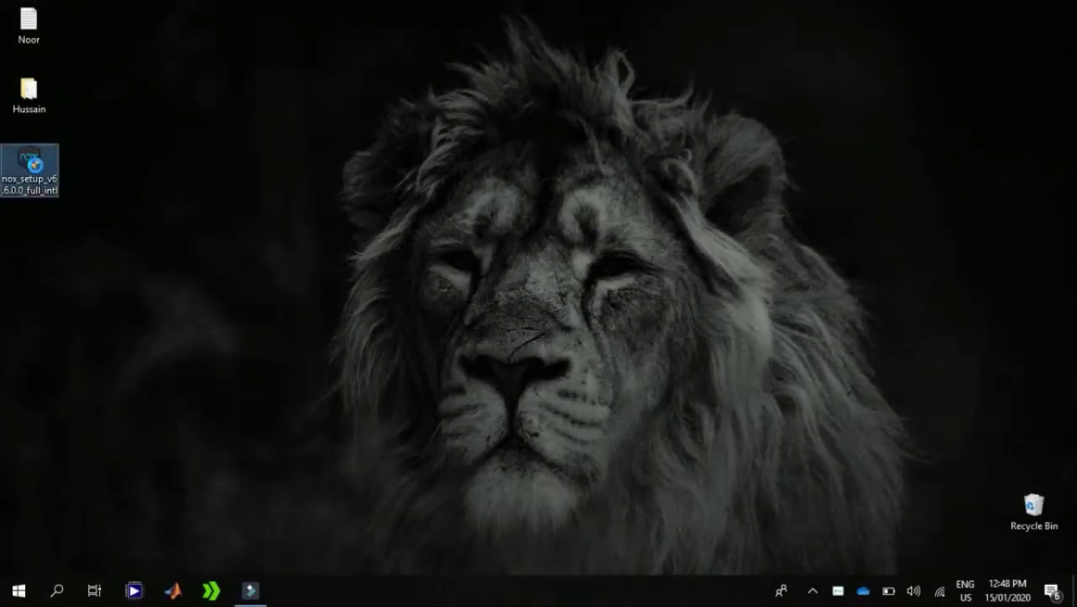
Launch the nox_setup_v6.6.0.0_full_intl installer from the desktop and expand its custom installation options
right_click(32, 168)
left_click(86, 133)
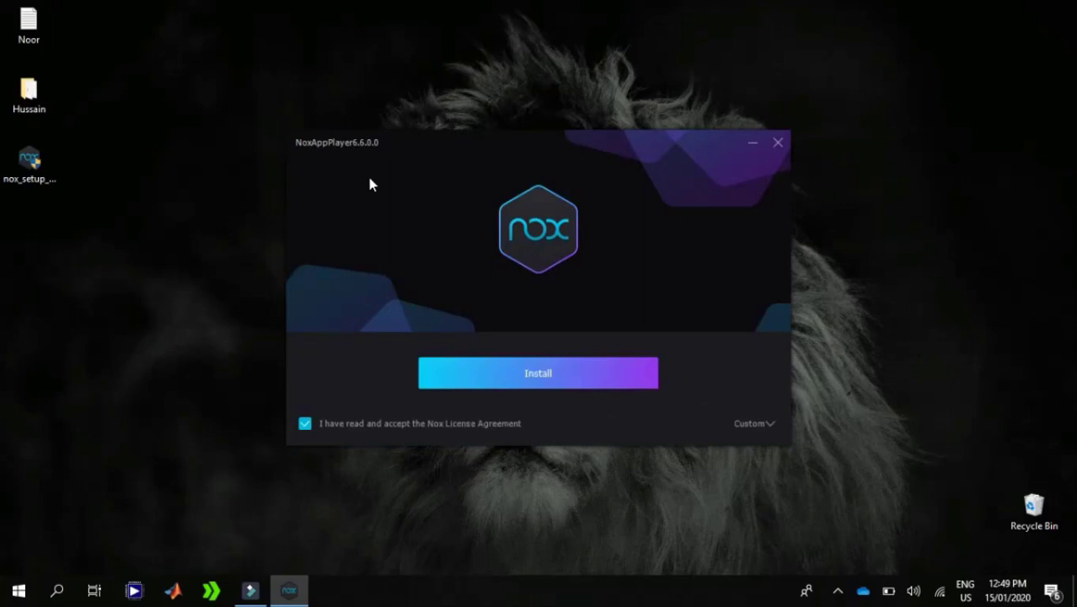
left_click(755, 428)
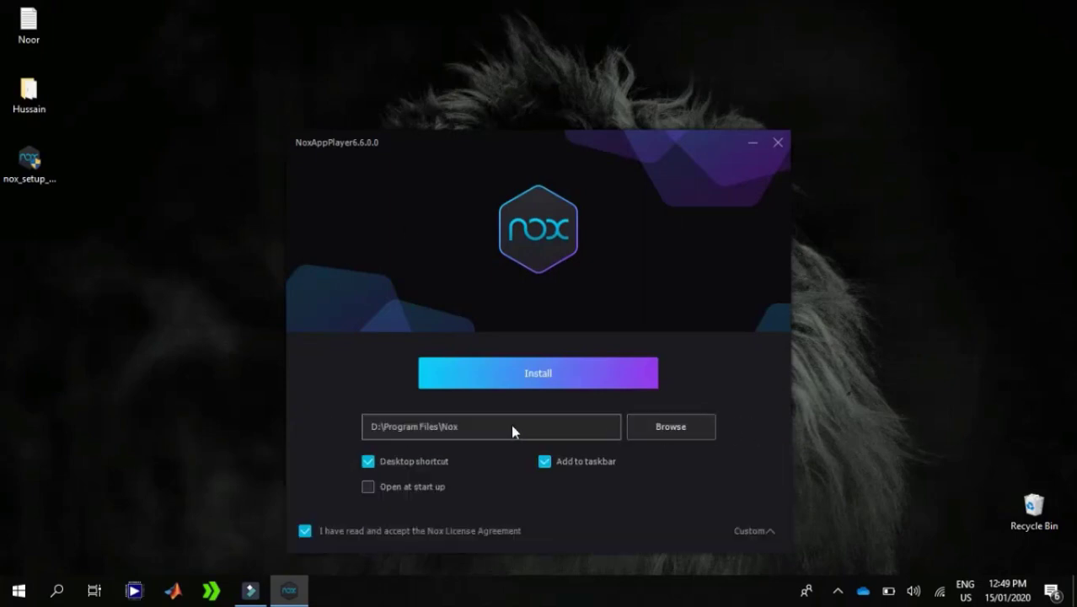
Set the installation folder to the root of Local Disk (C:)
left_click(662, 427)
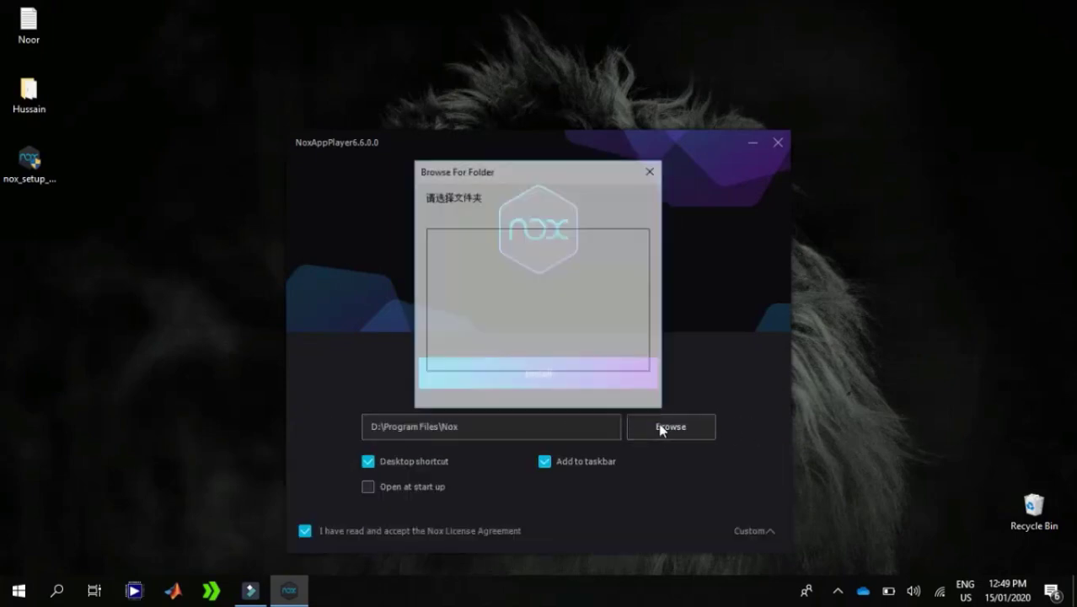
double_click(476, 283)
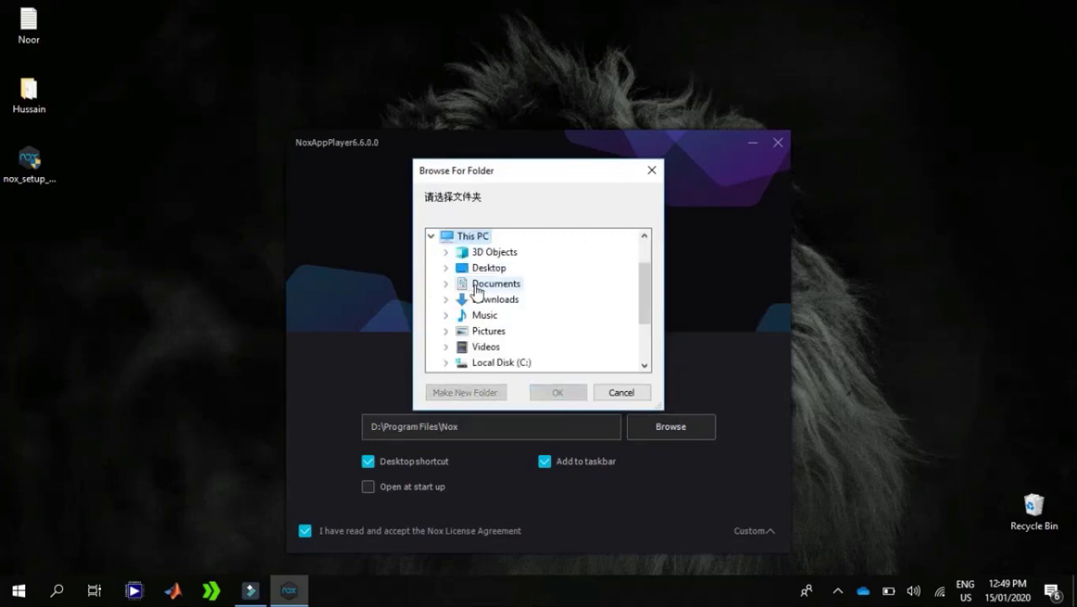
double_click(484, 362)
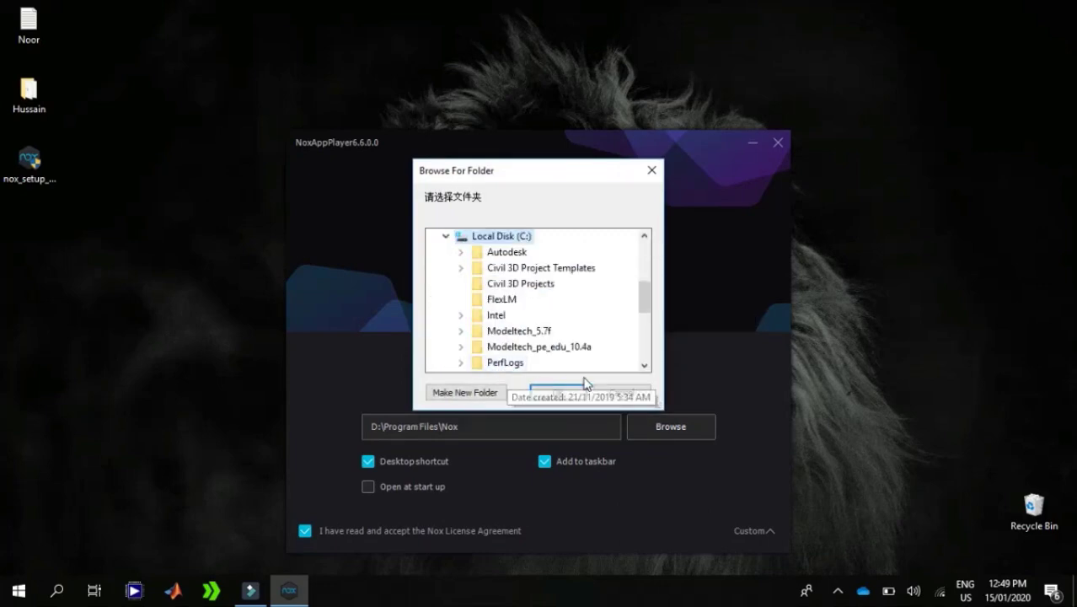
left_click(553, 393)
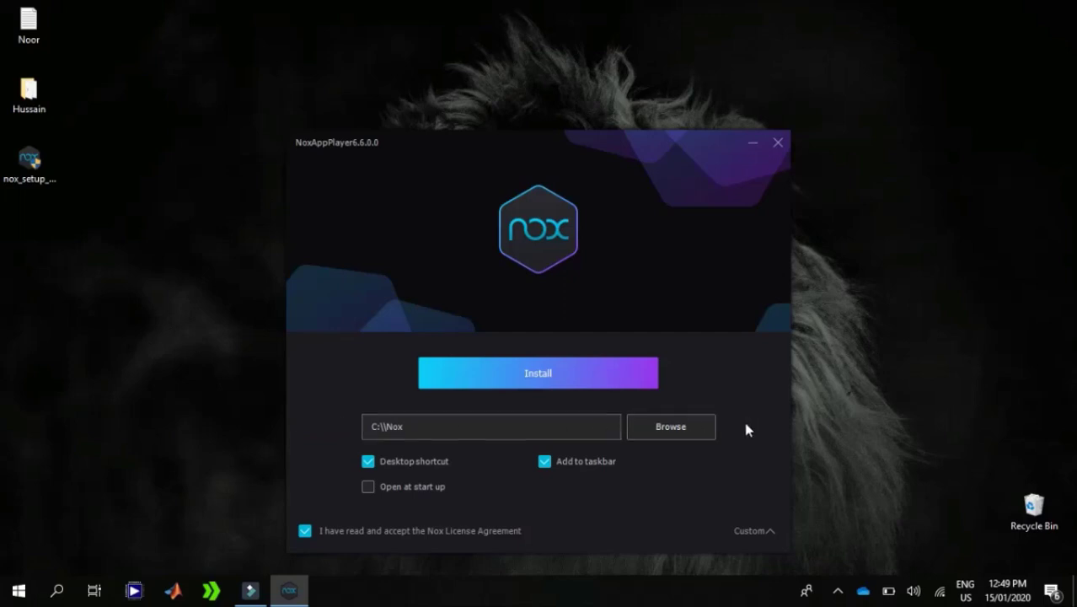
Set the installation location to the Program Files folder on Local Disk (C:) and collapse the custom options
left_click(702, 431)
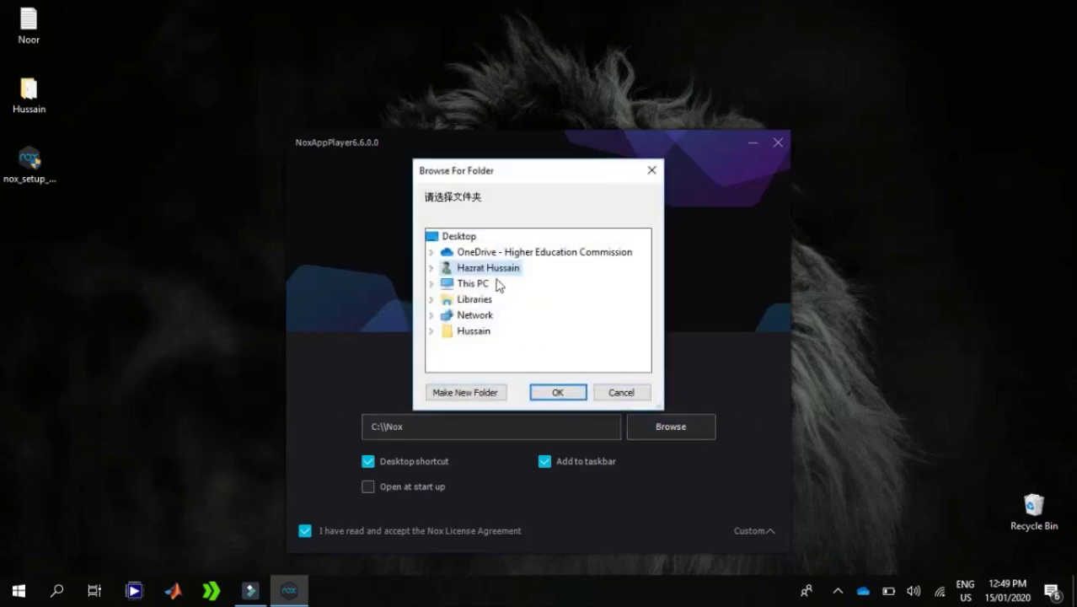
left_click(432, 283)
scroll(456, 297, "down", 2)
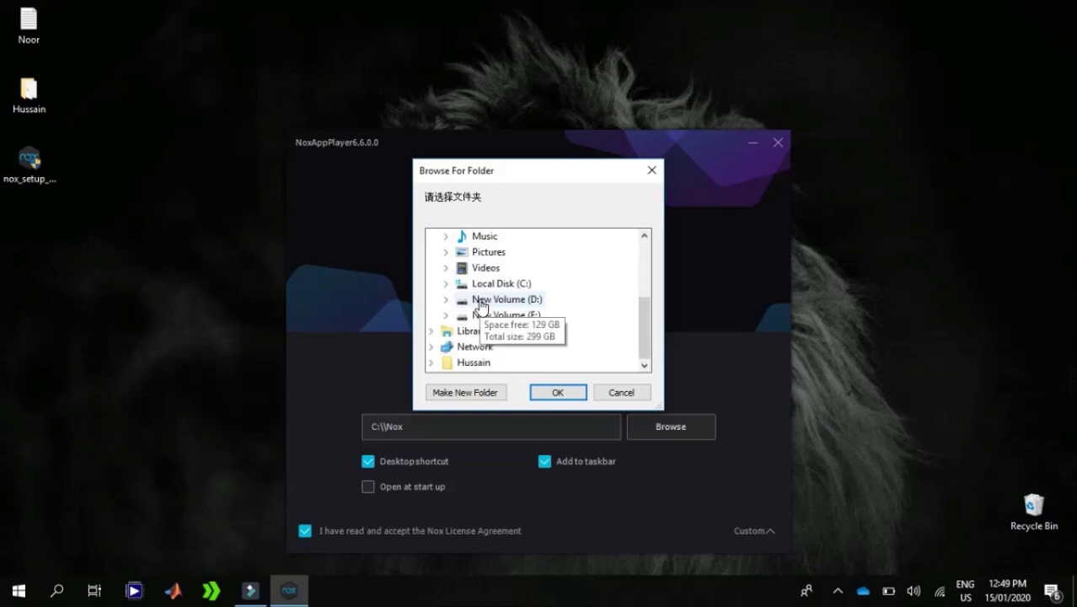
left_click(451, 285)
scroll(569, 348, "down", 2)
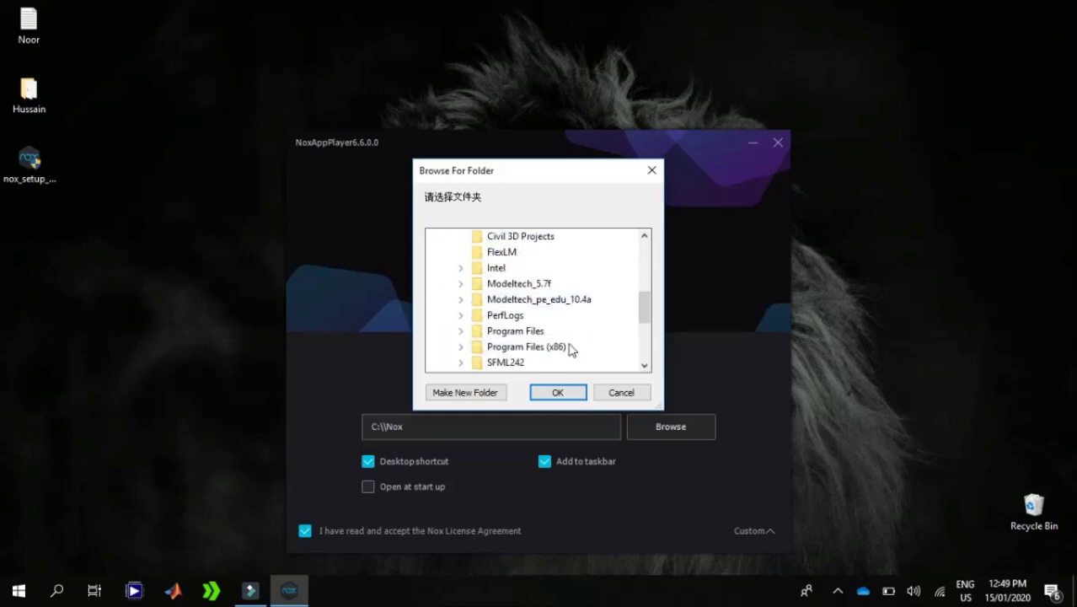
double_click(537, 284)
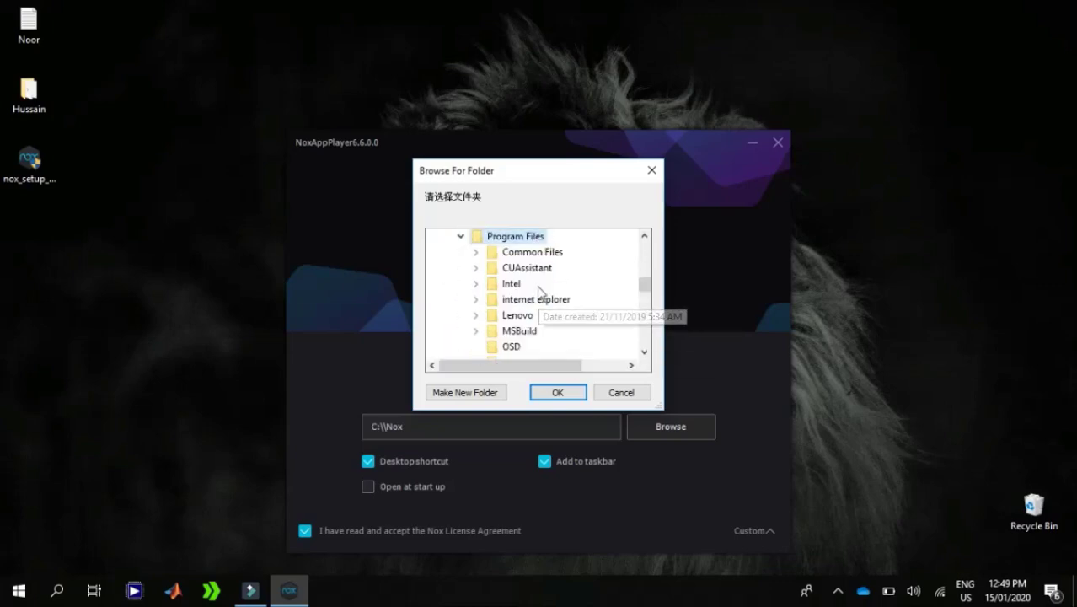
left_click(556, 392)
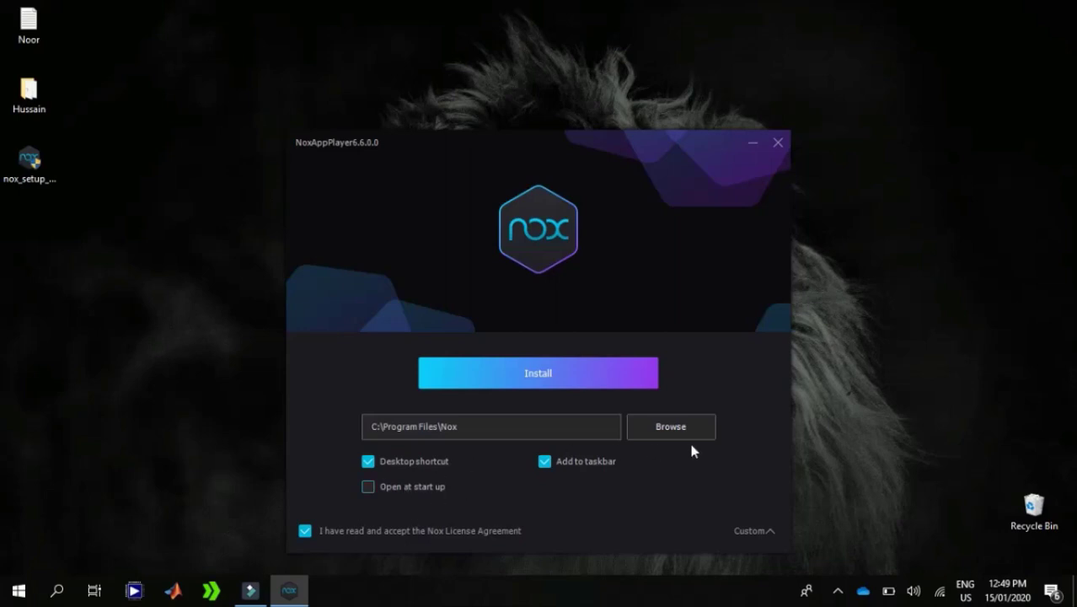
left_click(754, 530)
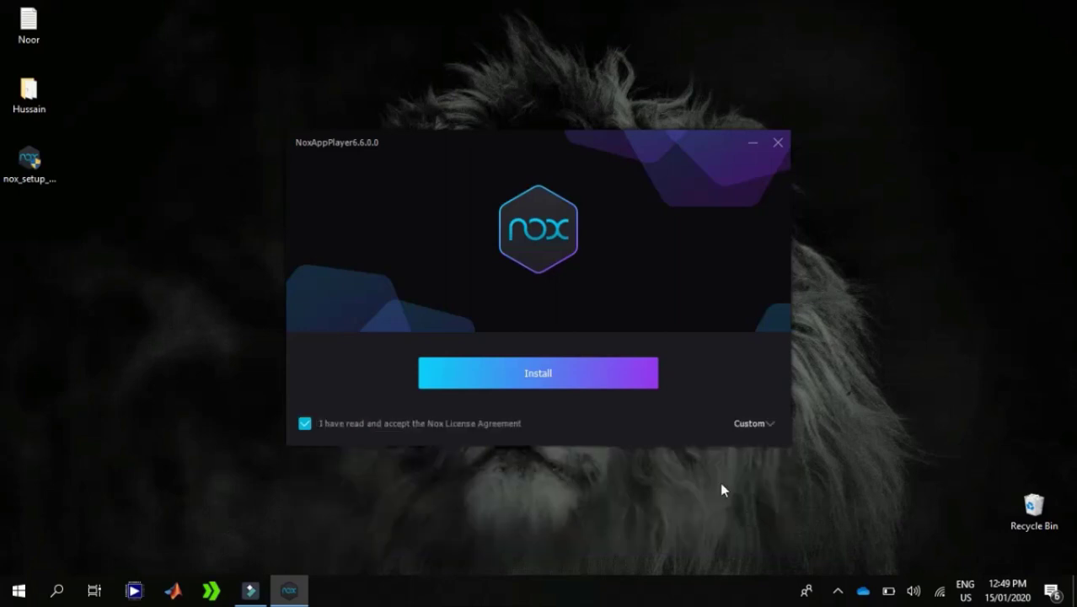
Install NoxPlayer while rejecting the ByteFence Anti-Malware offer, and start the emulator
left_click(540, 379)
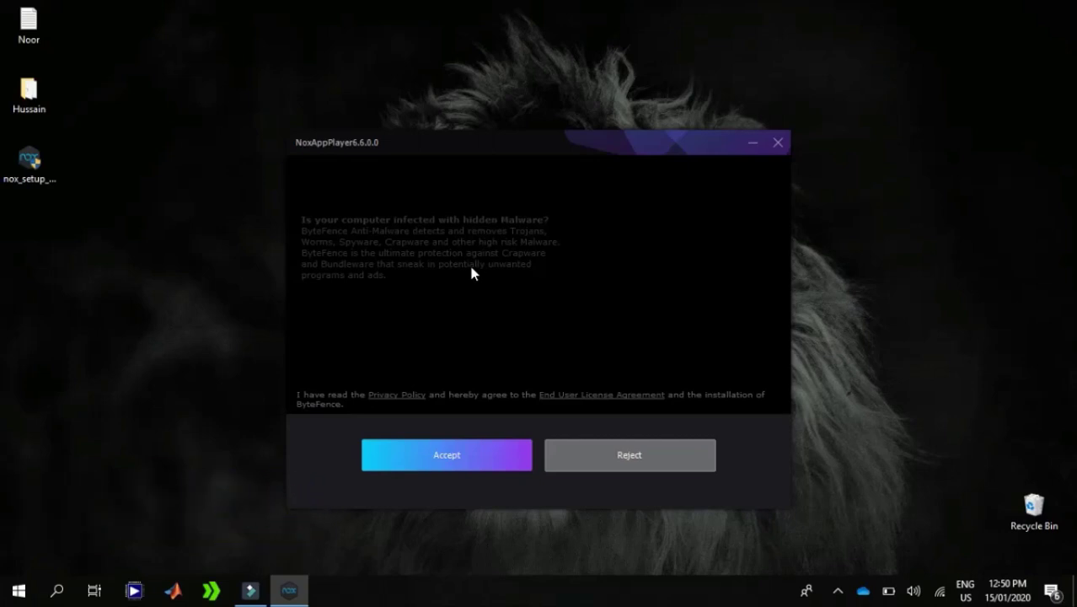
left_click(634, 453)
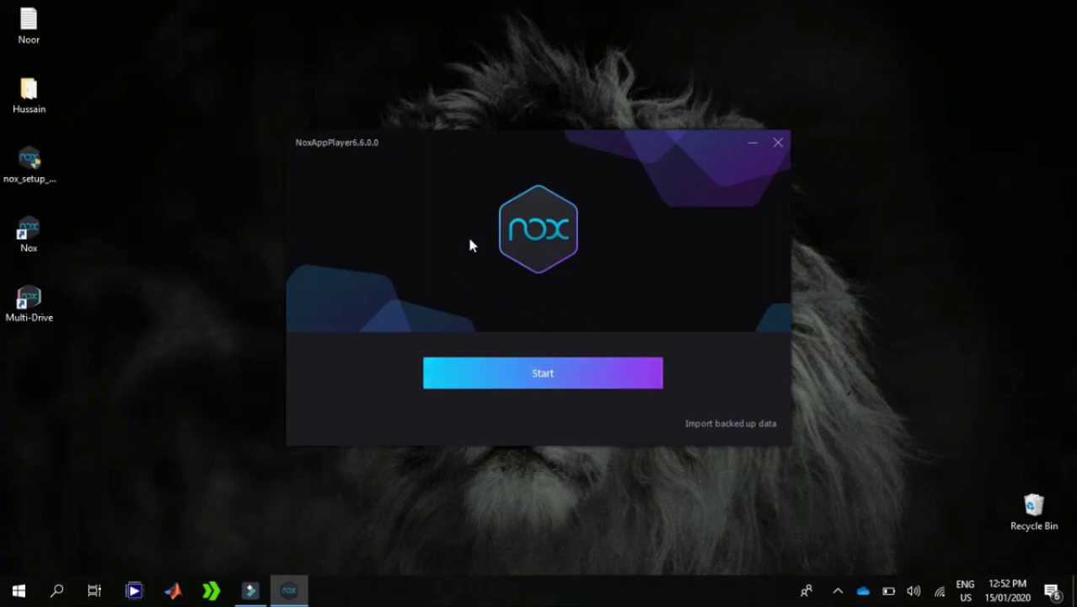
left_click(130, 248)
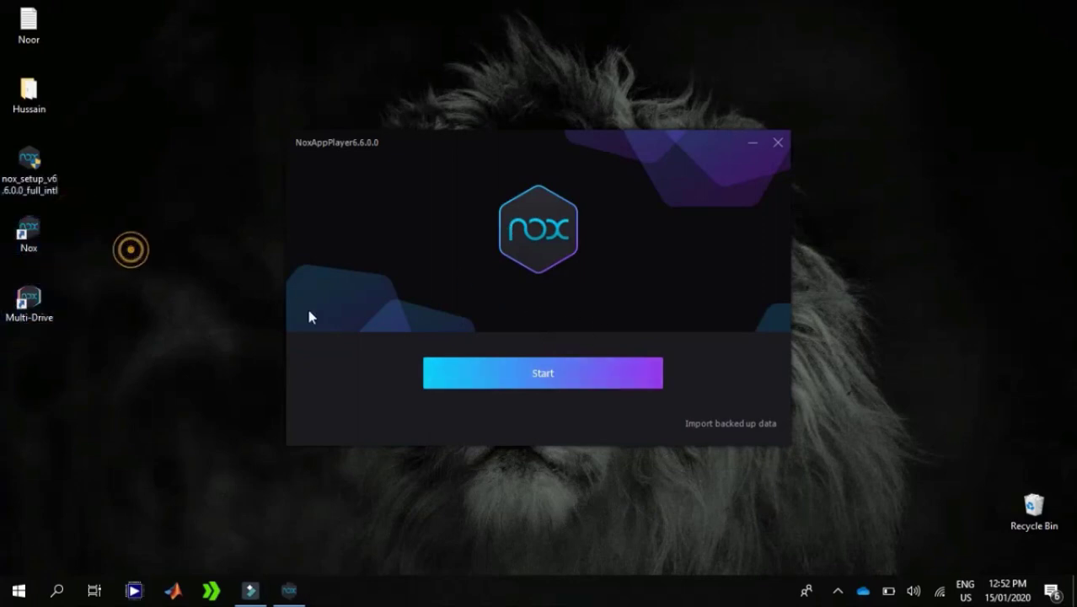
left_click(524, 378)
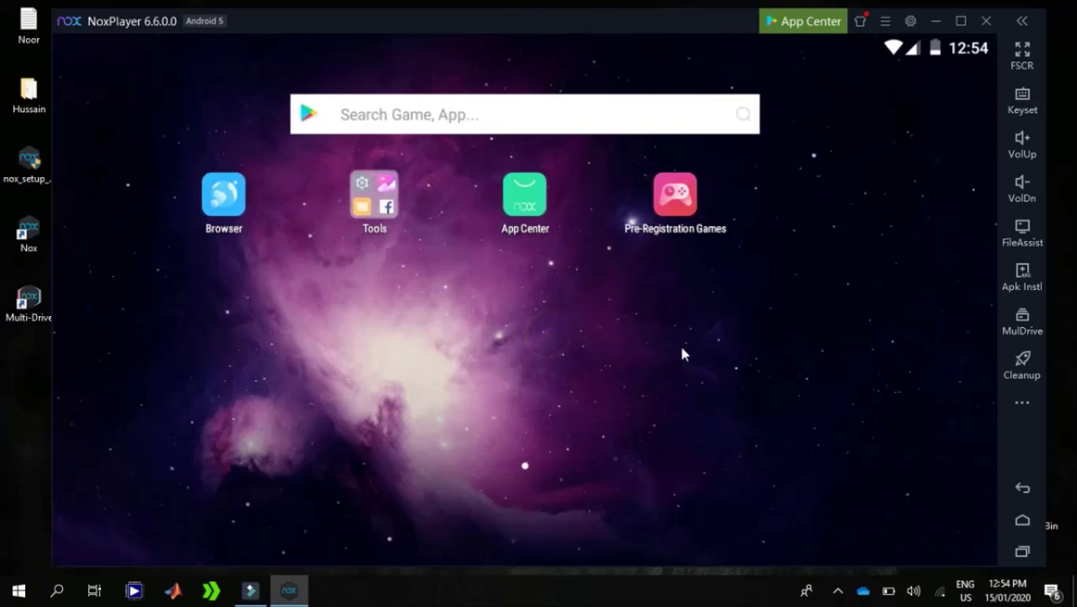
Open the About tablet page in the emulator's Android settings and look up the Android version
left_click(390, 207)
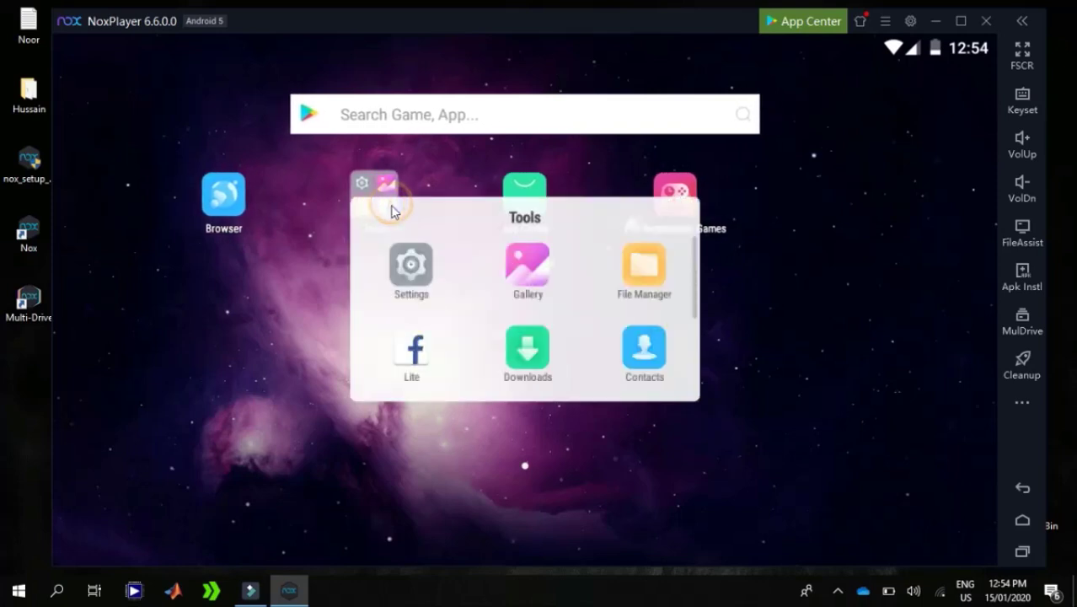
left_click(398, 274)
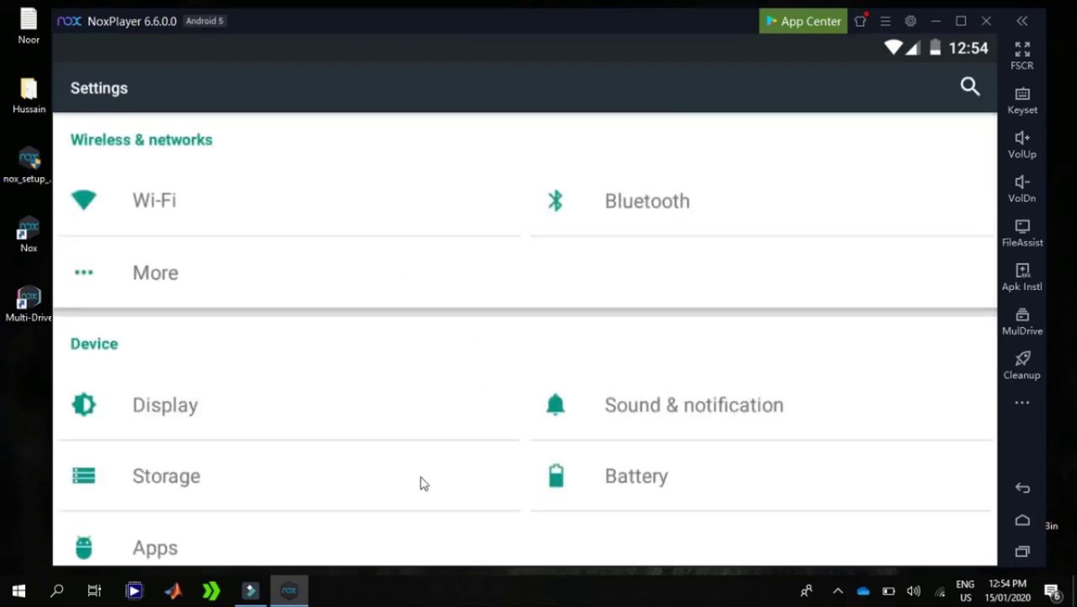
left_click_drag(421, 481, 428, 308)
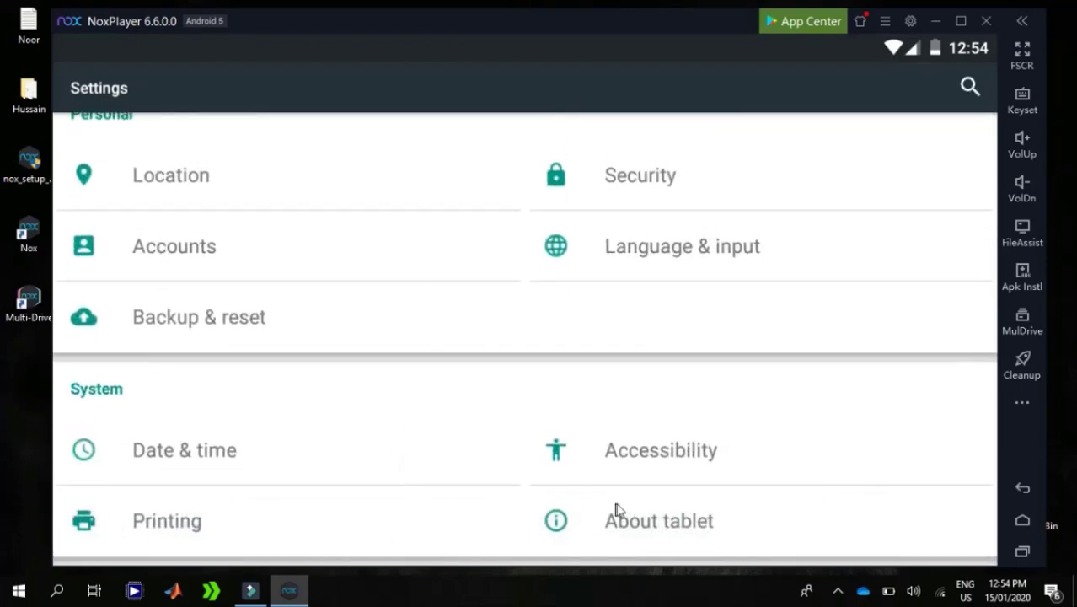
left_click(624, 508)
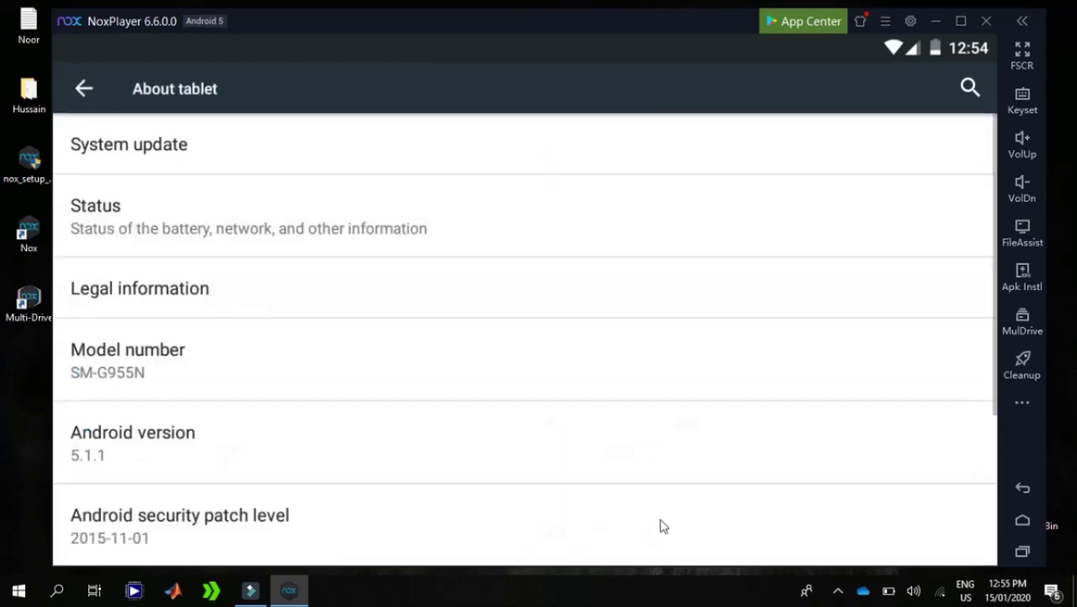
left_click_drag(304, 490, 308, 380)
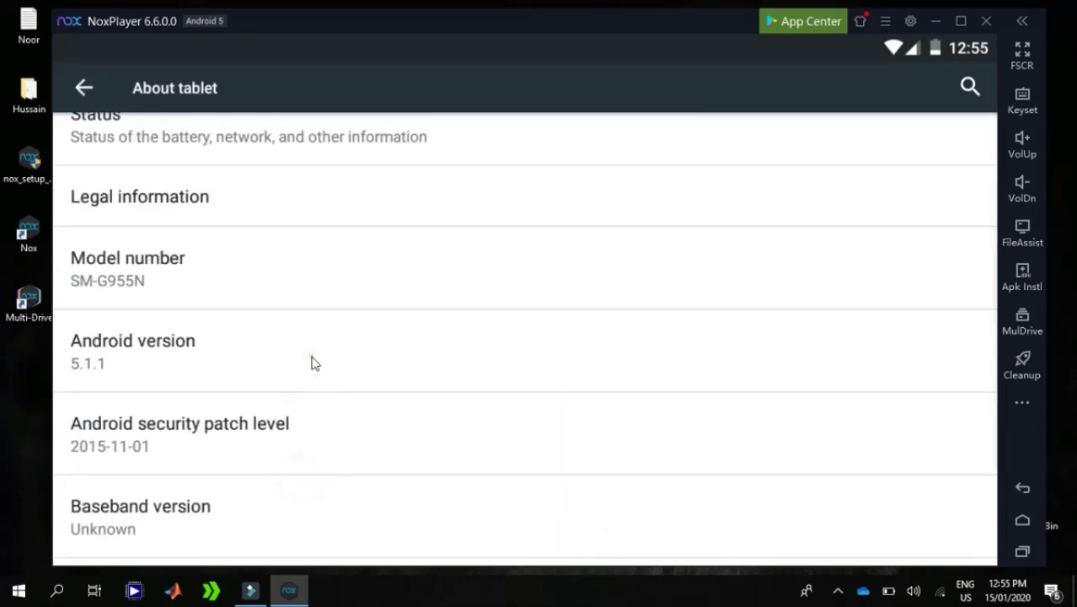
Bring up the hidden Lollipop Easter egg from the Android version entry
left_click(311, 363)
left_click(323, 345)
left_click(153, 357)
left_click(154, 357)
left_click(187, 355)
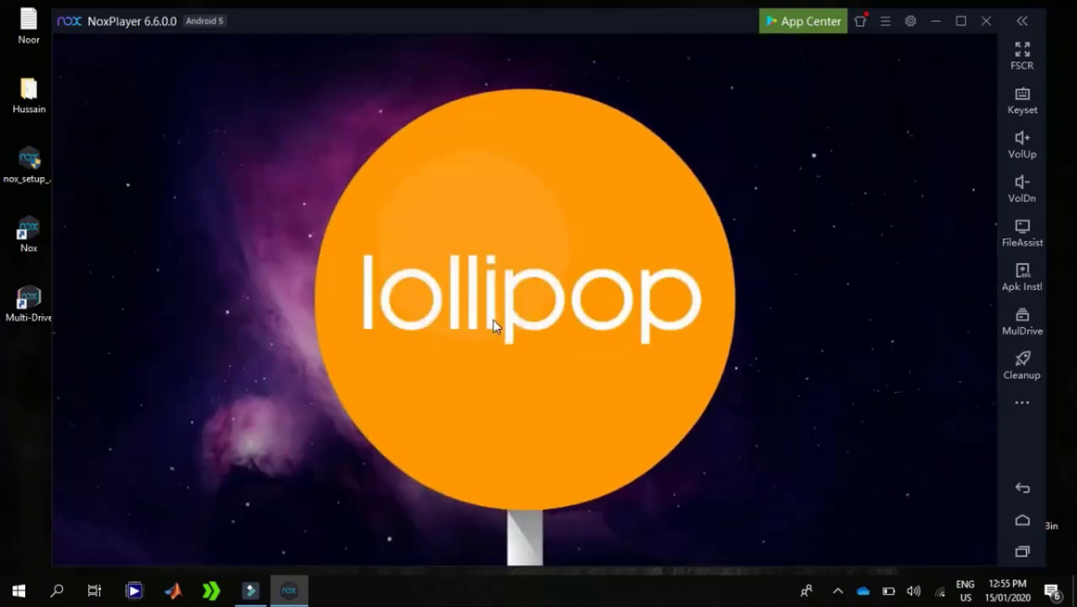
Launch the hidden mini-game from the lollipop graphic
left_click(492, 325)
left_click(492, 324)
left_click(533, 332)
left_click(534, 332)
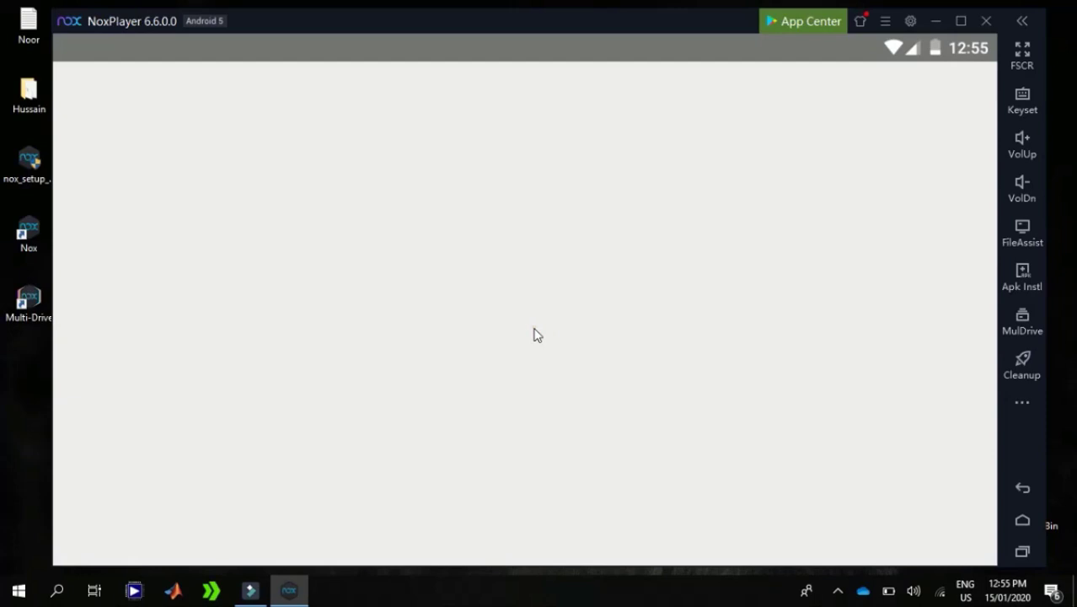
left_click(535, 335)
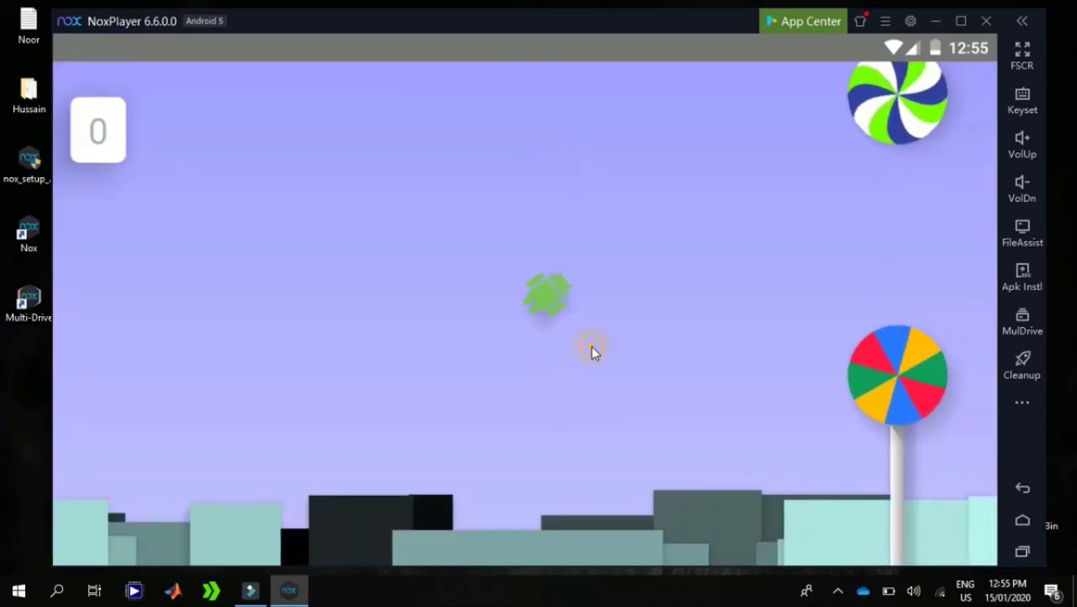
Play a few rounds of the Lollipop mini-game by making the Android robot fly, and leave the game
left_click(591, 346)
left_click(591, 345)
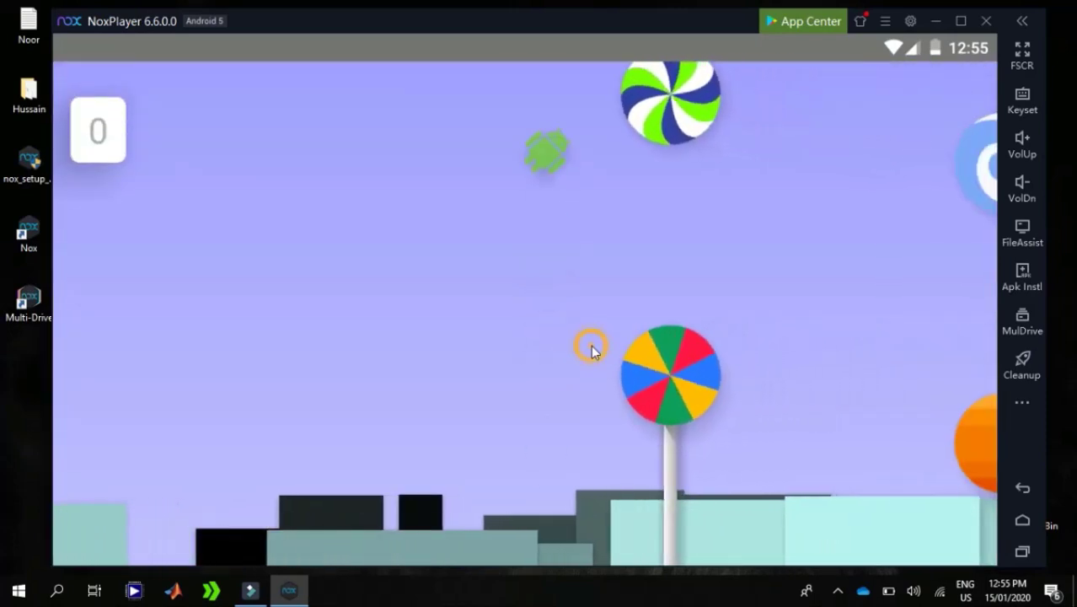
left_click(591, 349)
left_click(591, 349)
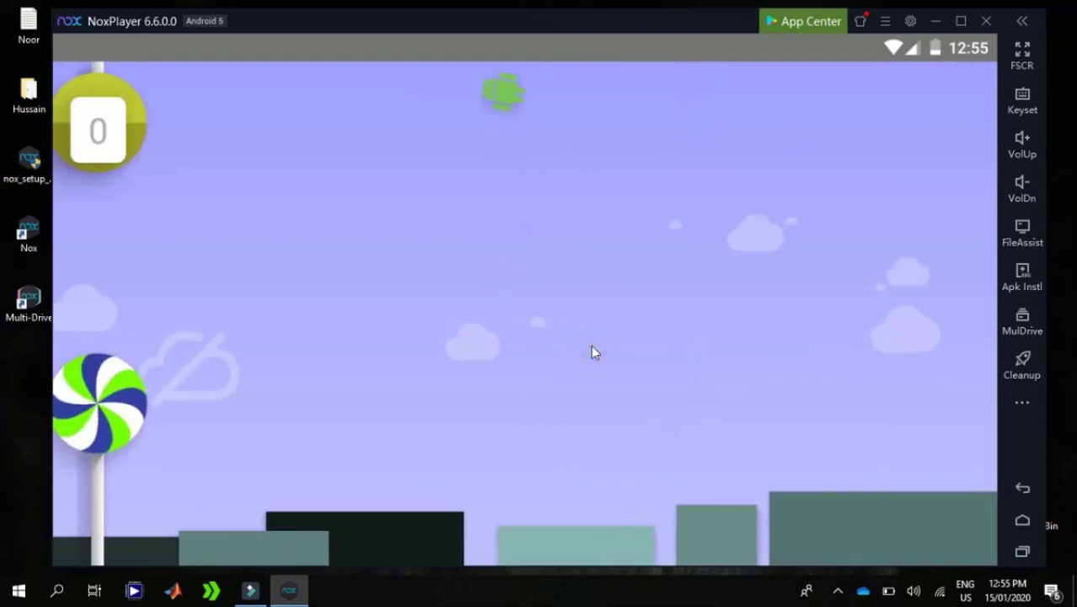
left_click(590, 346)
left_click(590, 345)
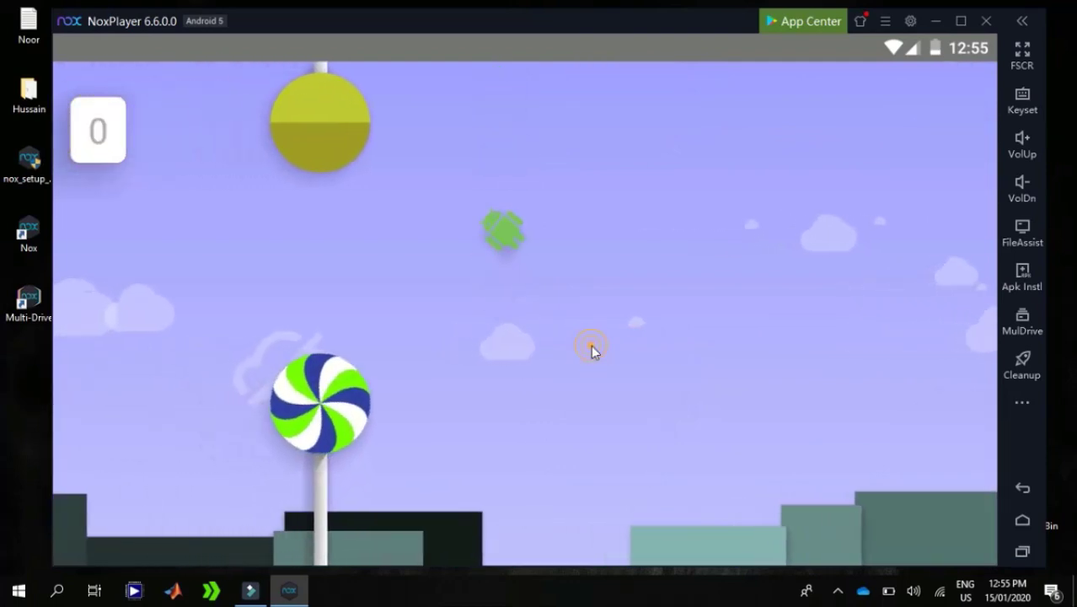
left_click(591, 345)
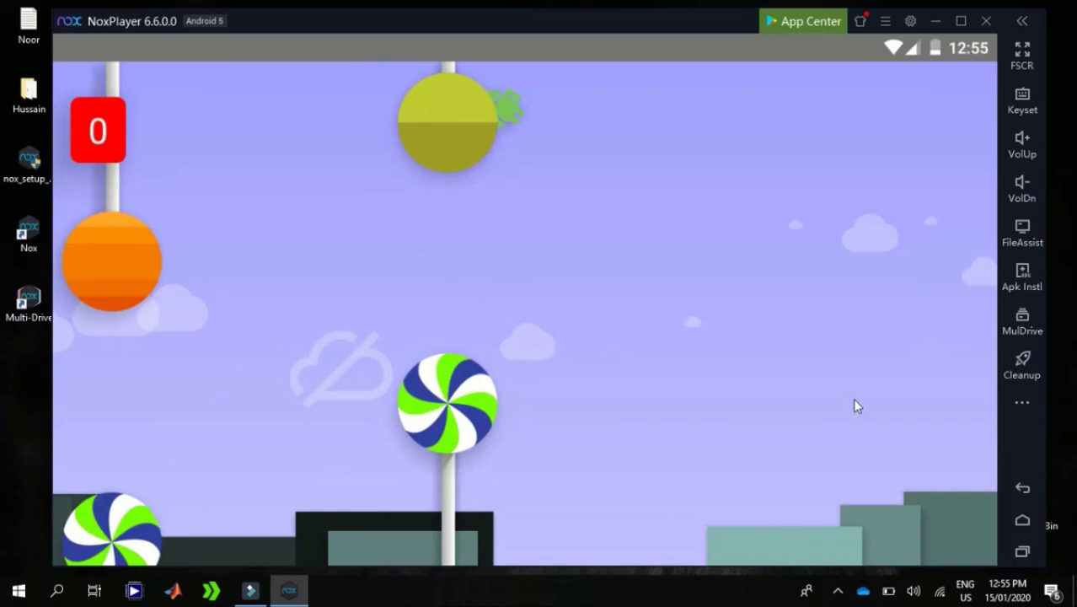
left_click(1019, 487)
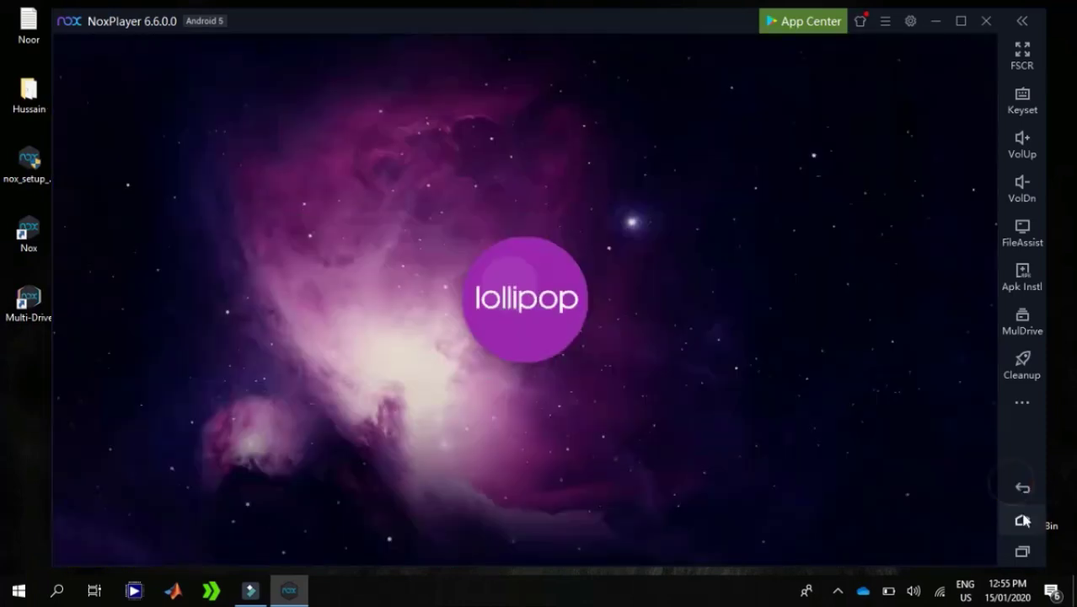
Leave the Lollipop Easter egg and the Android settings and return to the emulator's home screen
left_click(1023, 497)
left_click(1023, 496)
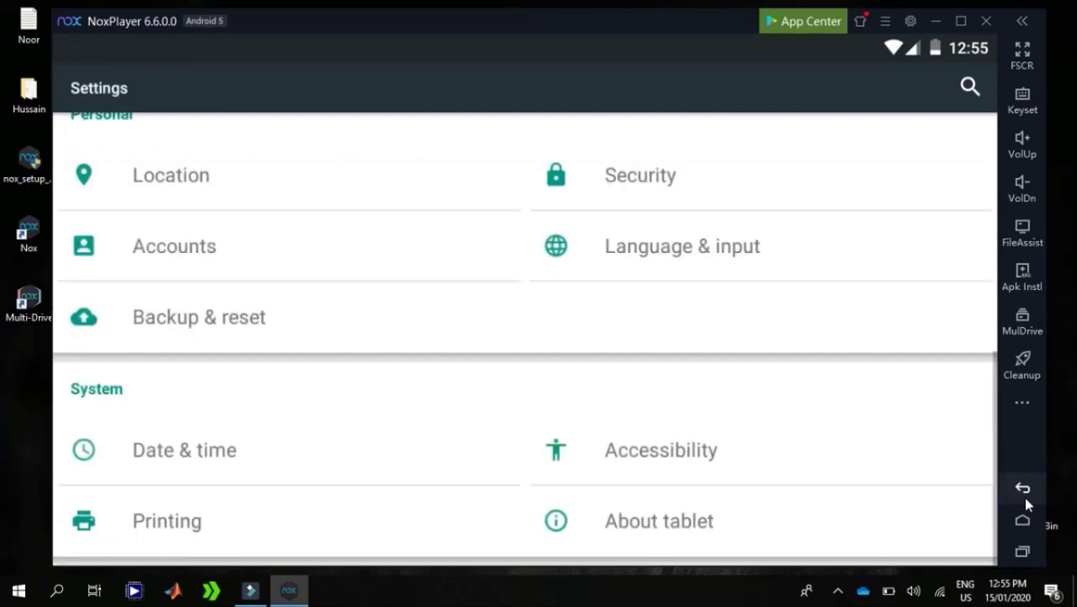
left_click(1023, 497)
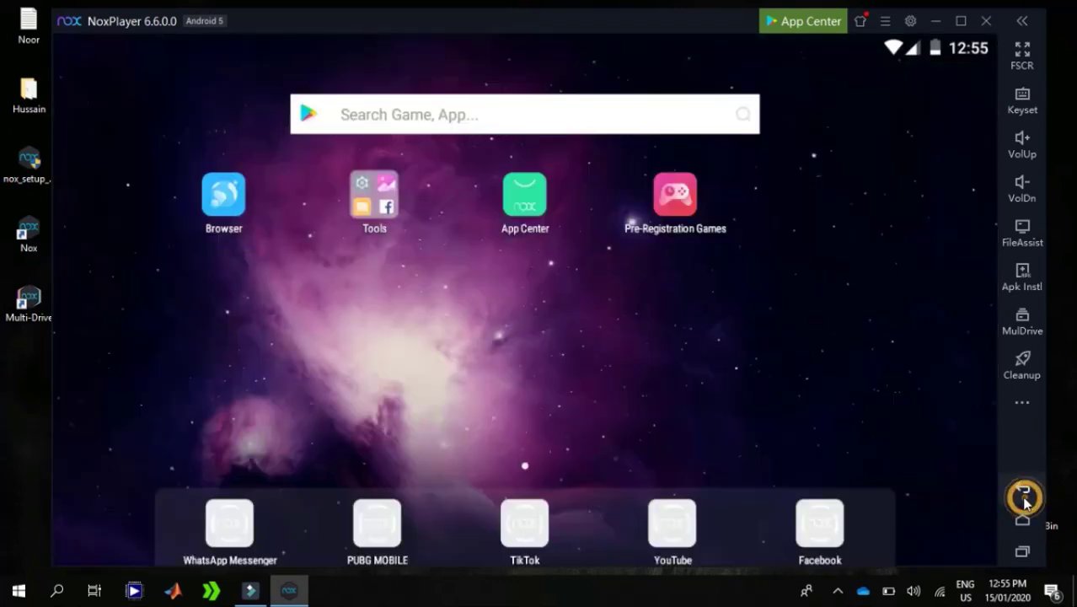
Look through the apps in the Tools folder, including Google Settings, and return to the home screen
left_click(379, 221)
left_click_drag(550, 305, 586, 202)
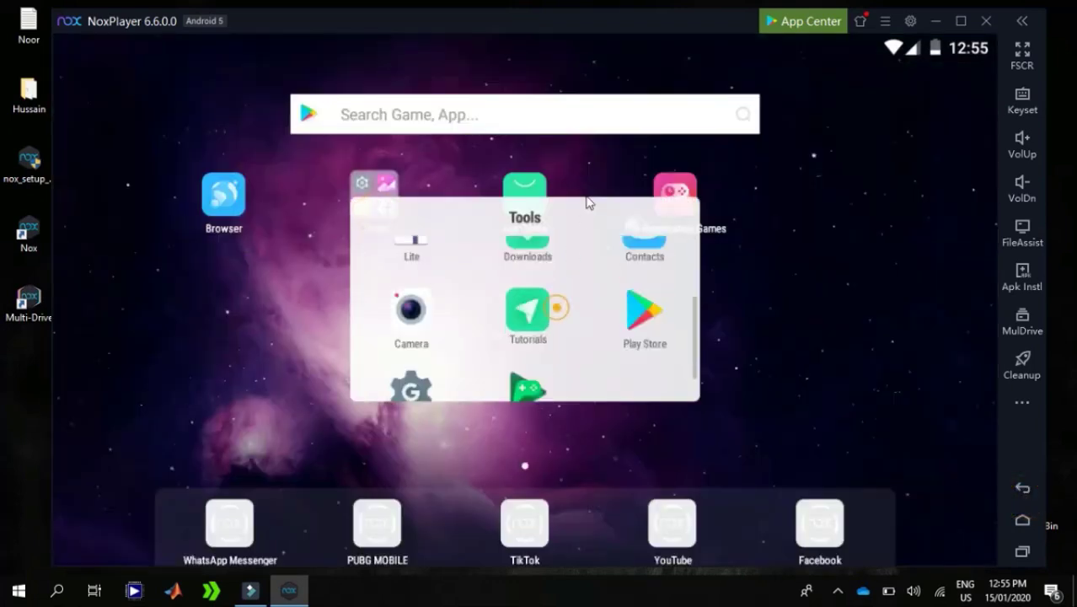
left_click(780, 361)
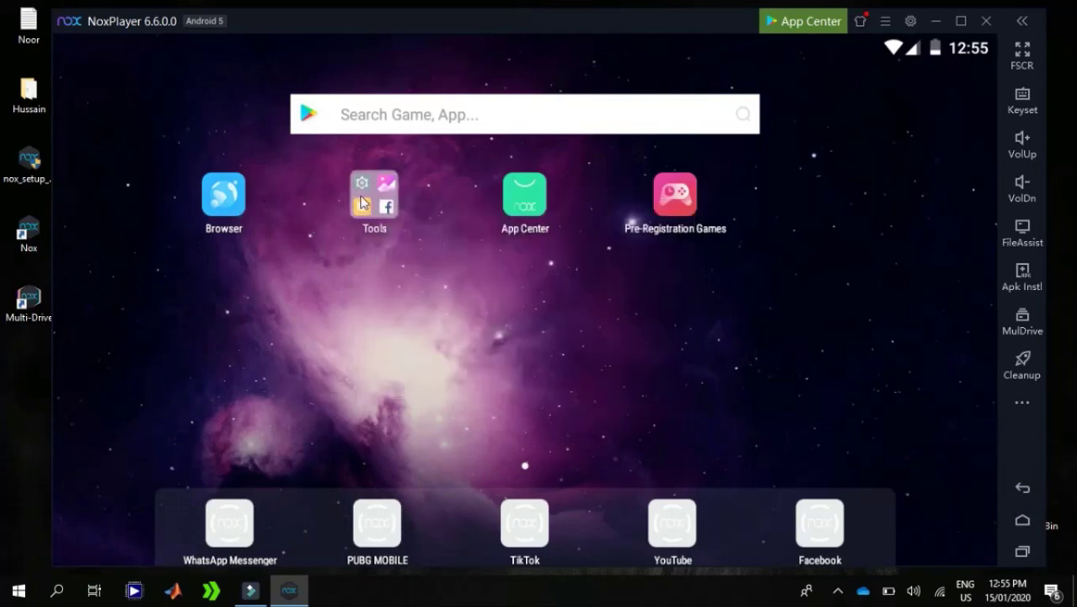
left_click(375, 219)
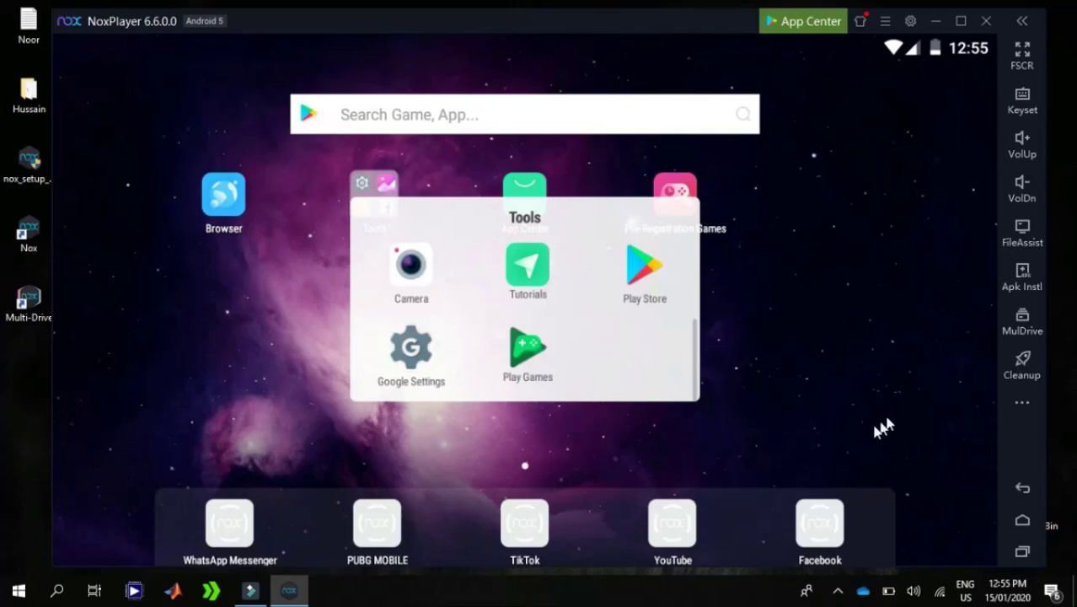
left_click(859, 430)
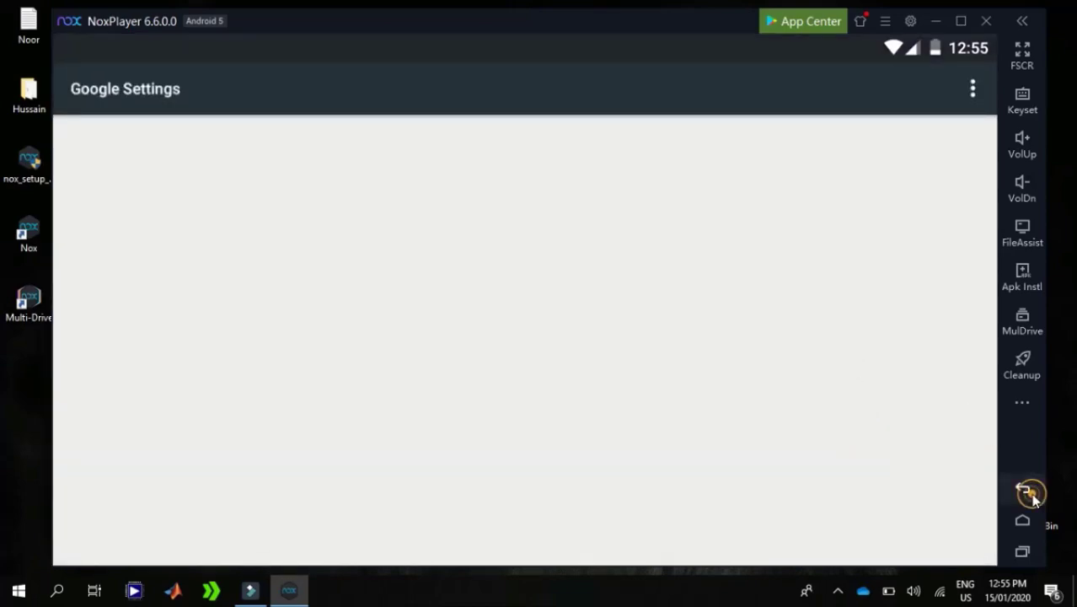
left_click(1022, 521)
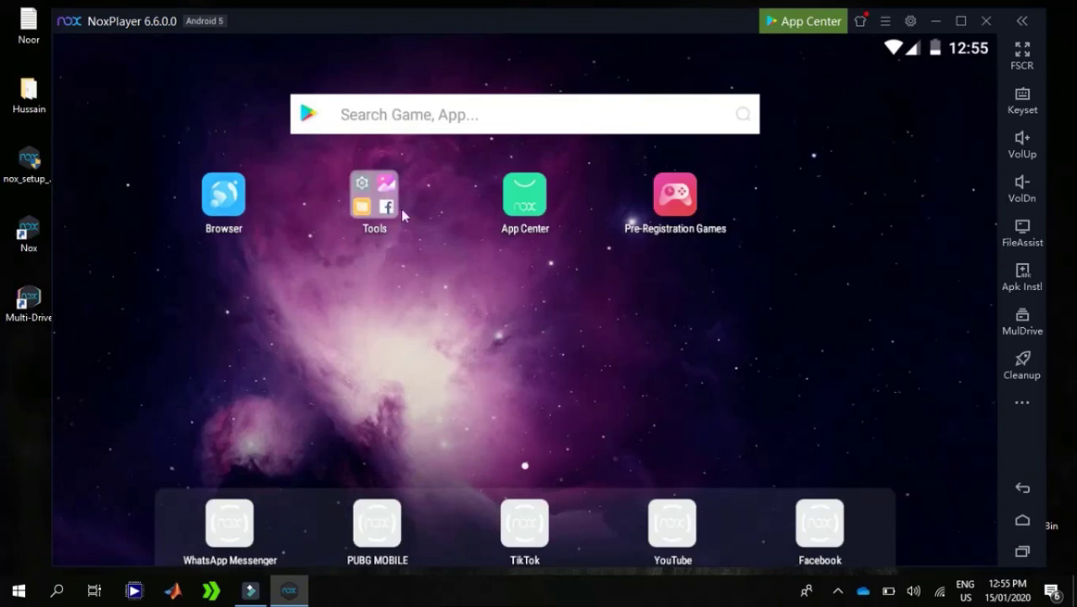
Dismiss Google Settings and Settings from the list of recent apps
left_click(1020, 552)
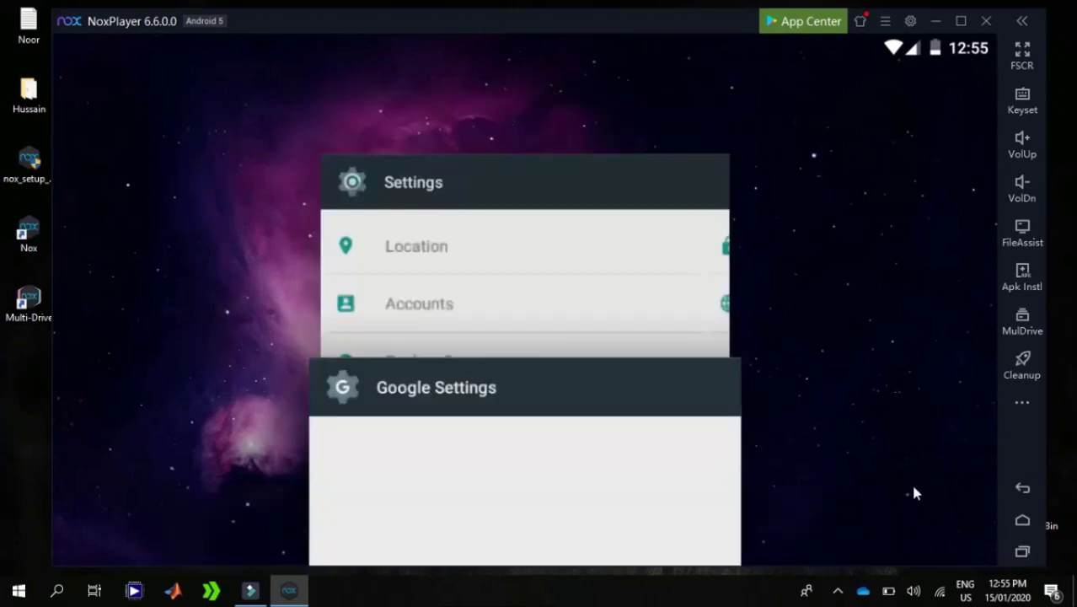
left_click_drag(648, 486, 846, 447)
left_click_drag(577, 393, 890, 414)
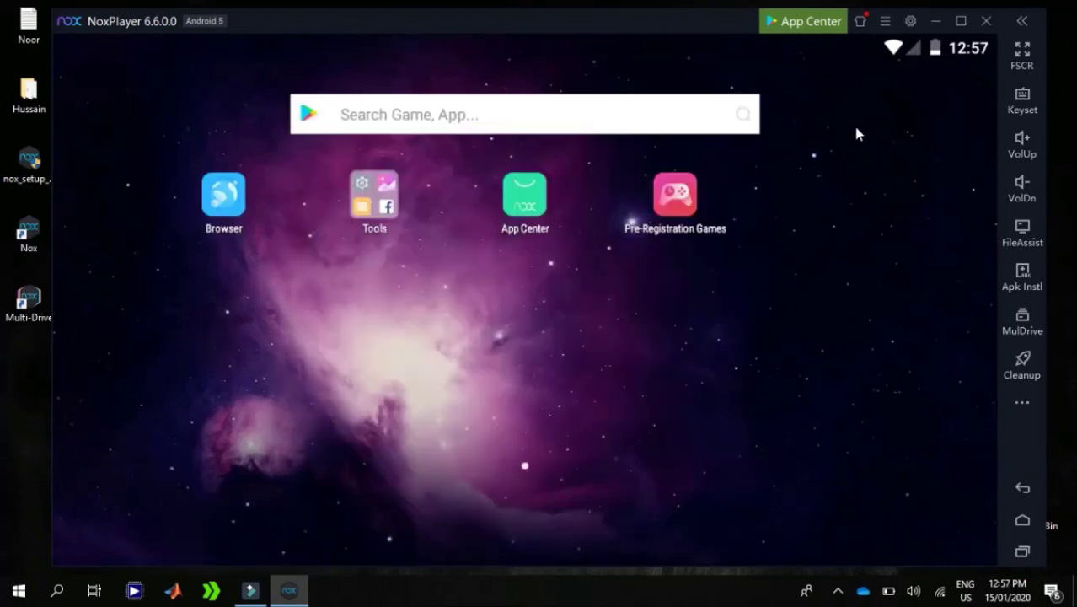
Check the notification shade with the emulator in full screen, and exit full screen
left_click(1012, 69)
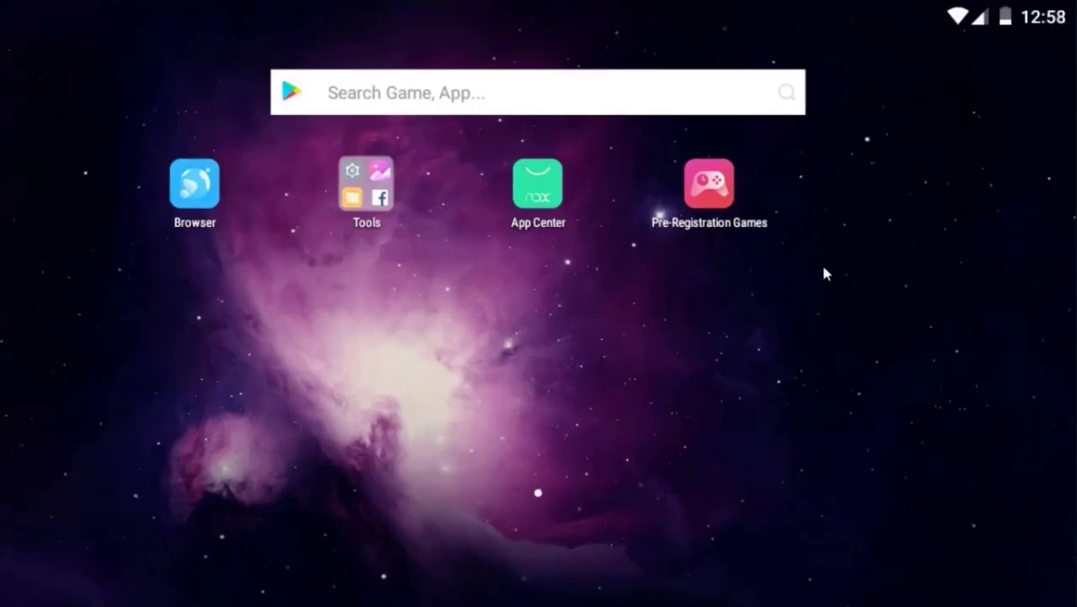
left_click(743, 418)
left_click(943, 19)
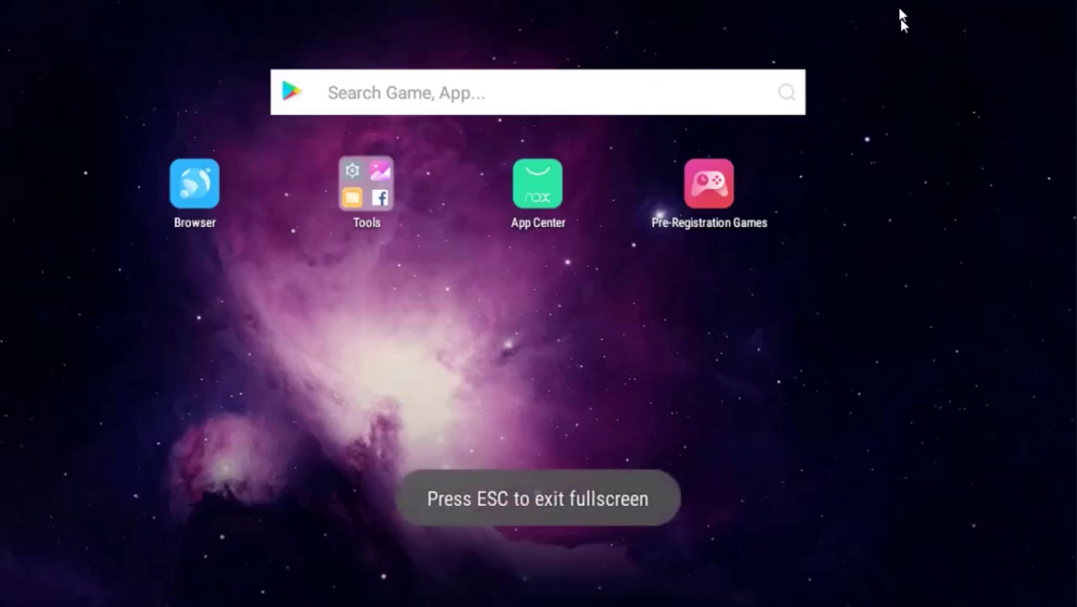
left_click_drag(896, 21, 872, 192)
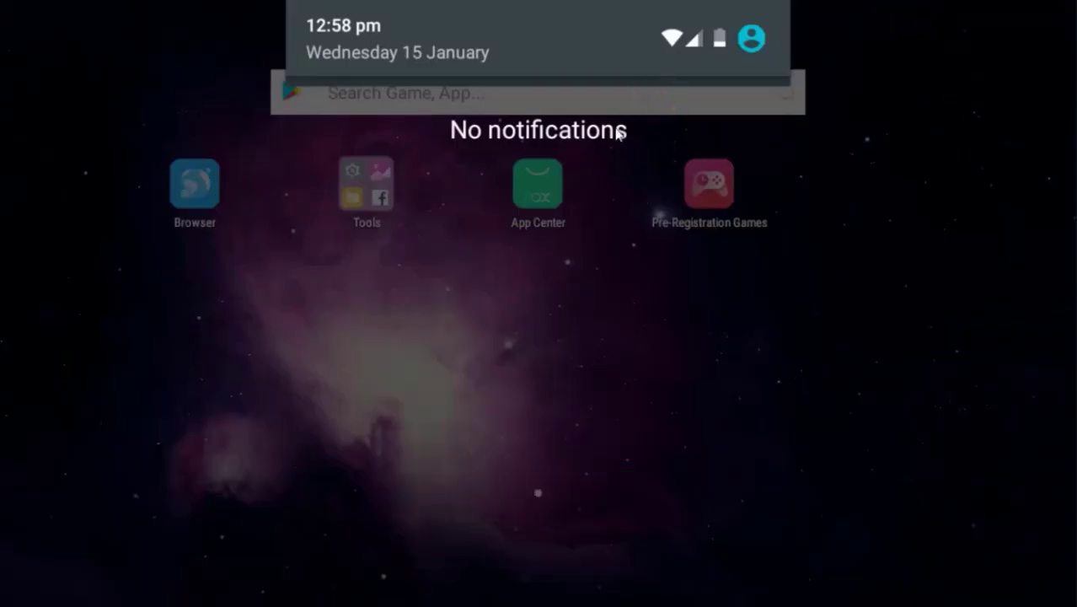
left_click(630, 349)
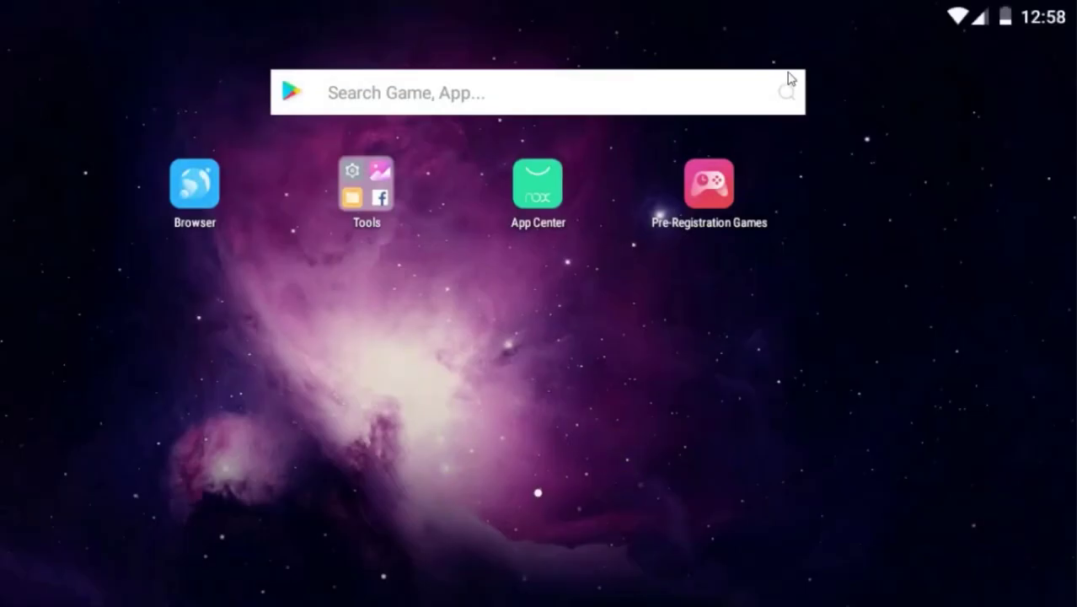
key("Escape")
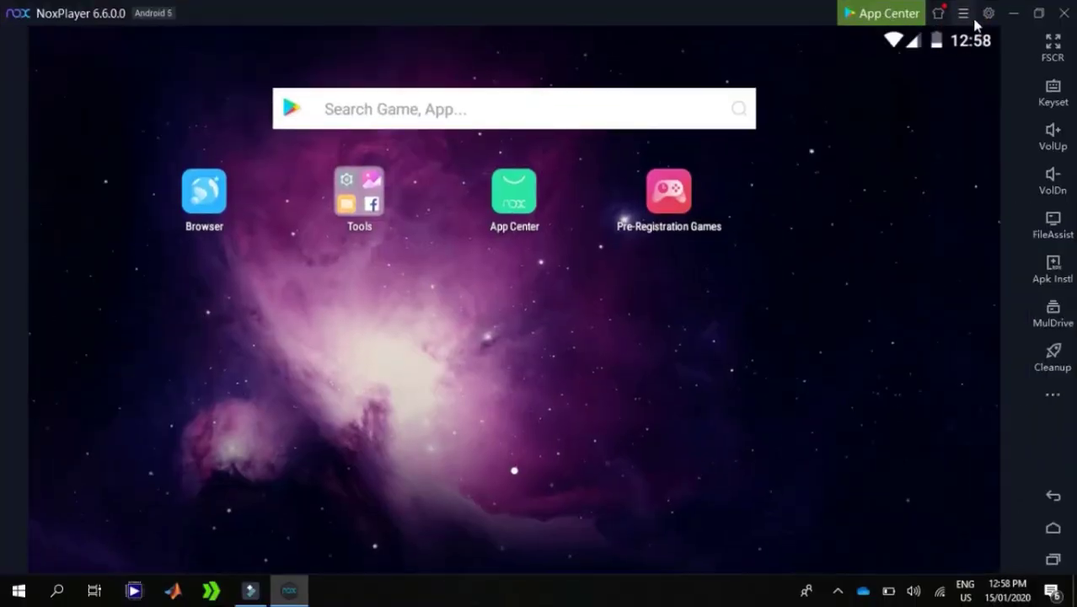
Enable Root and set the emulator exit option to Exit directly in the general system settings
left_click(985, 17)
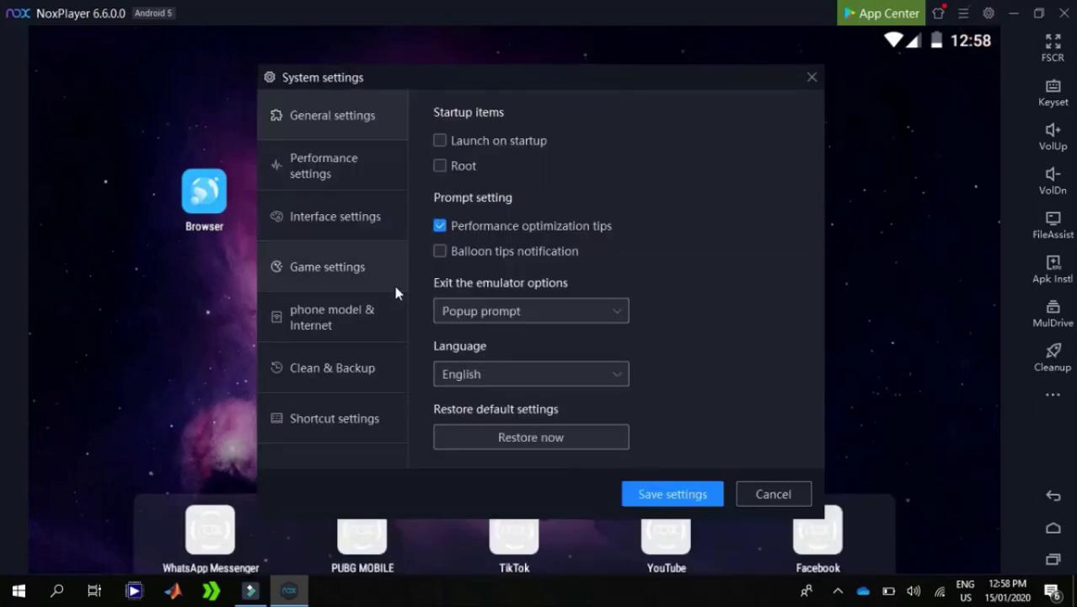
left_click(461, 168)
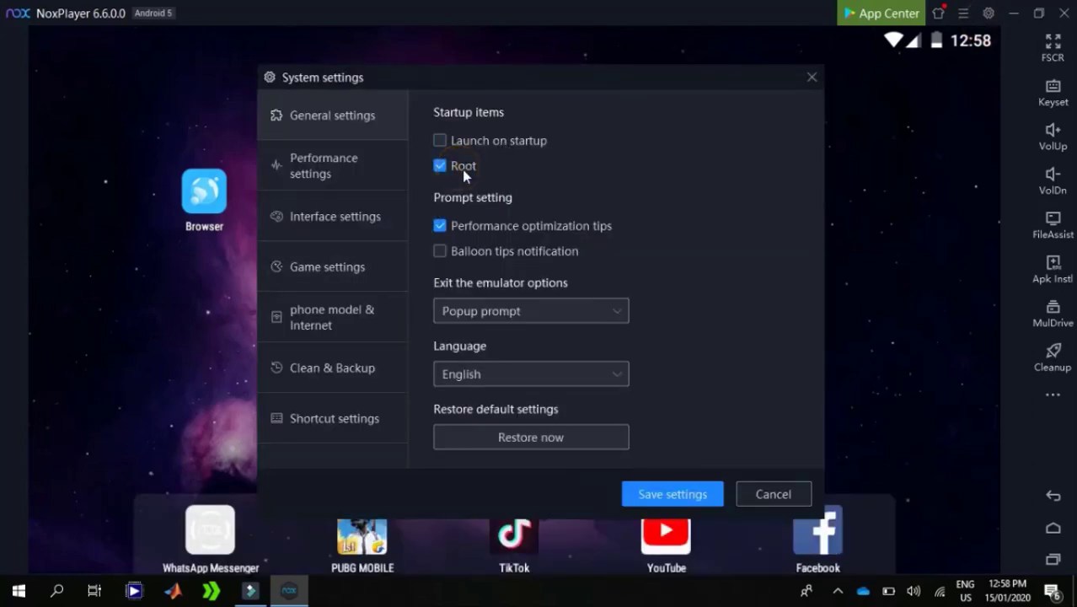
left_click(548, 308)
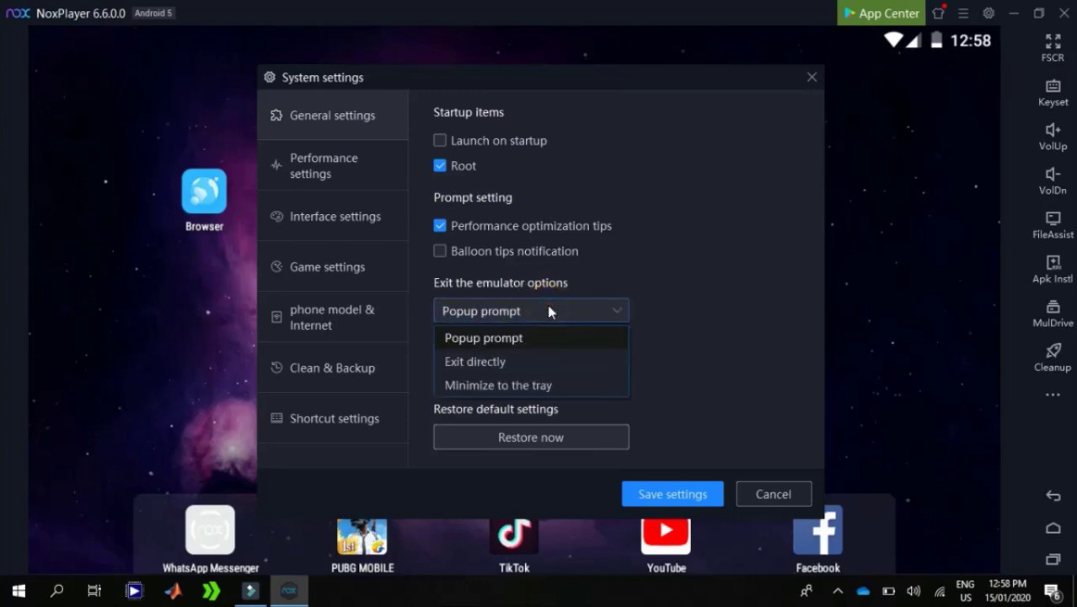
left_click(483, 369)
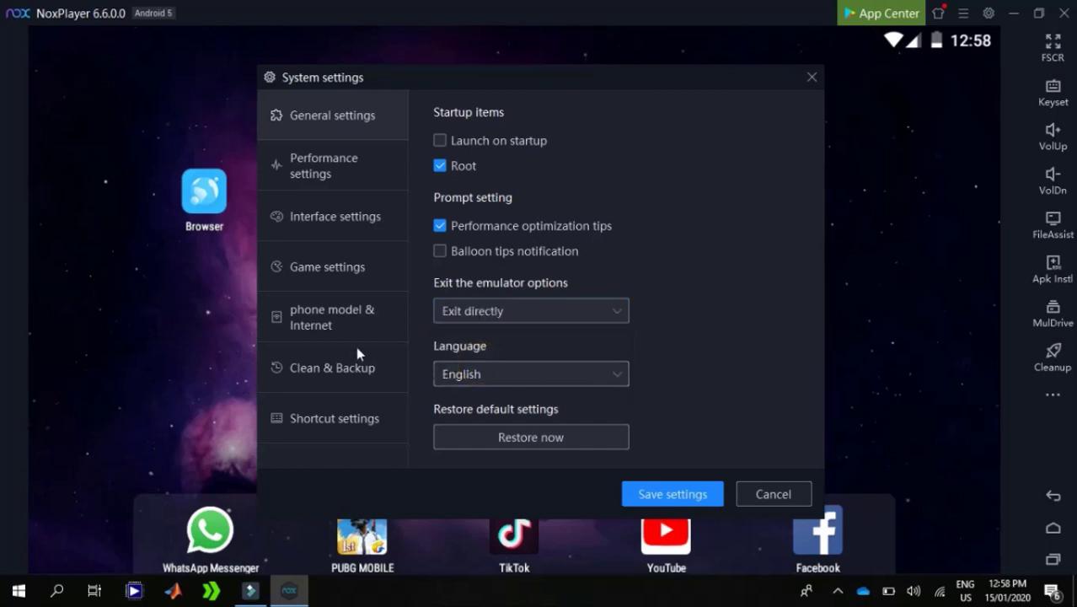
Choose the High (2 Core CPU, 3072 MB Memory) performance preset and select the Fixed window size option in the interface settings
left_click(352, 182)
left_click(586, 141)
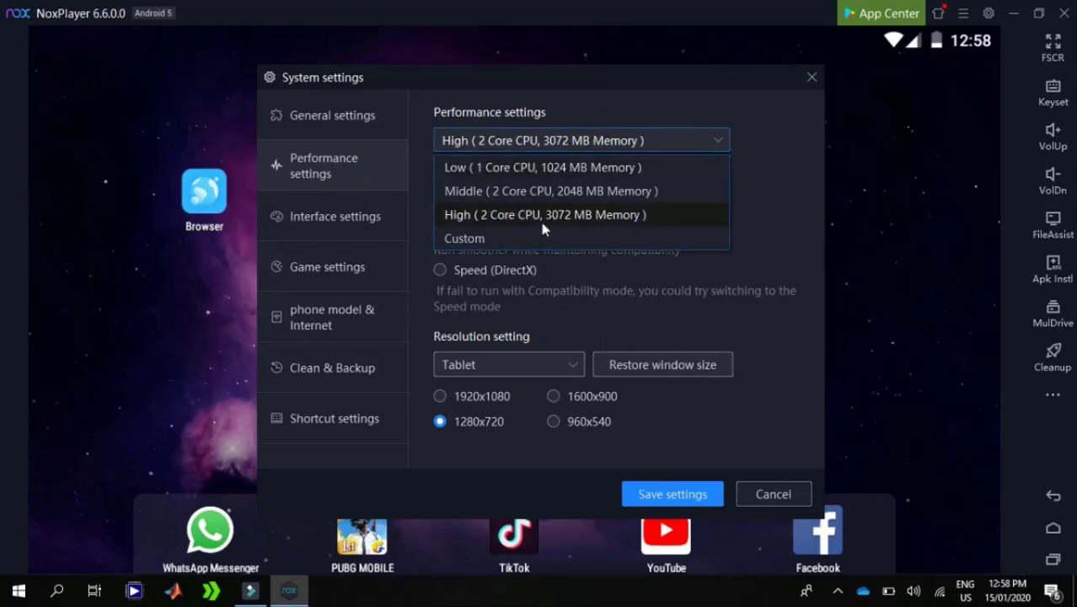
left_click(506, 216)
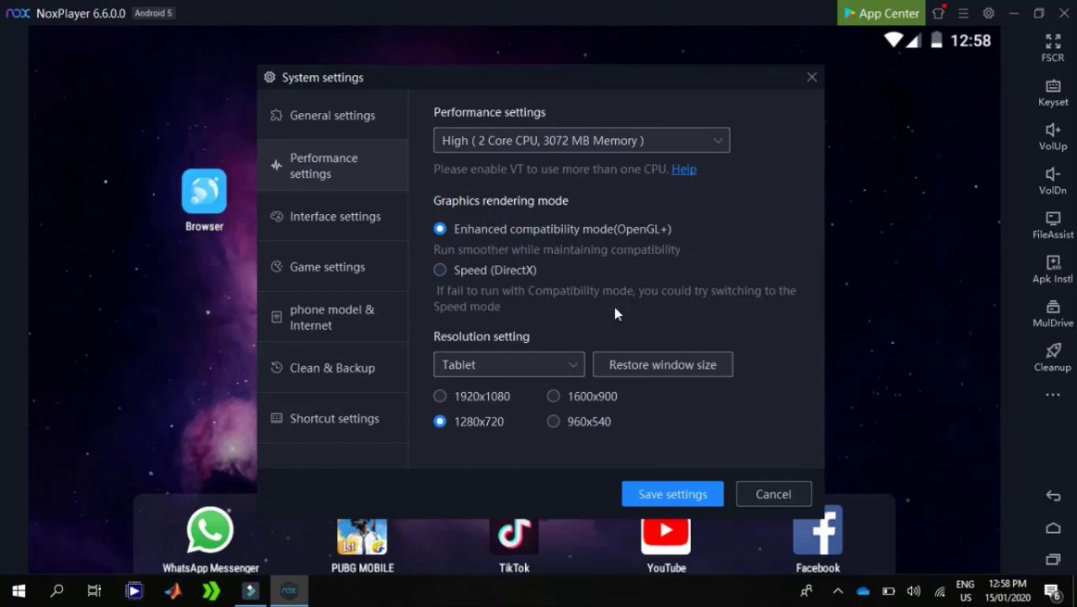
mouse_move(615, 313)
left_mouse_down()
mouse_move(617, 229)
mouse_move(618, 315)
left_mouse_up()
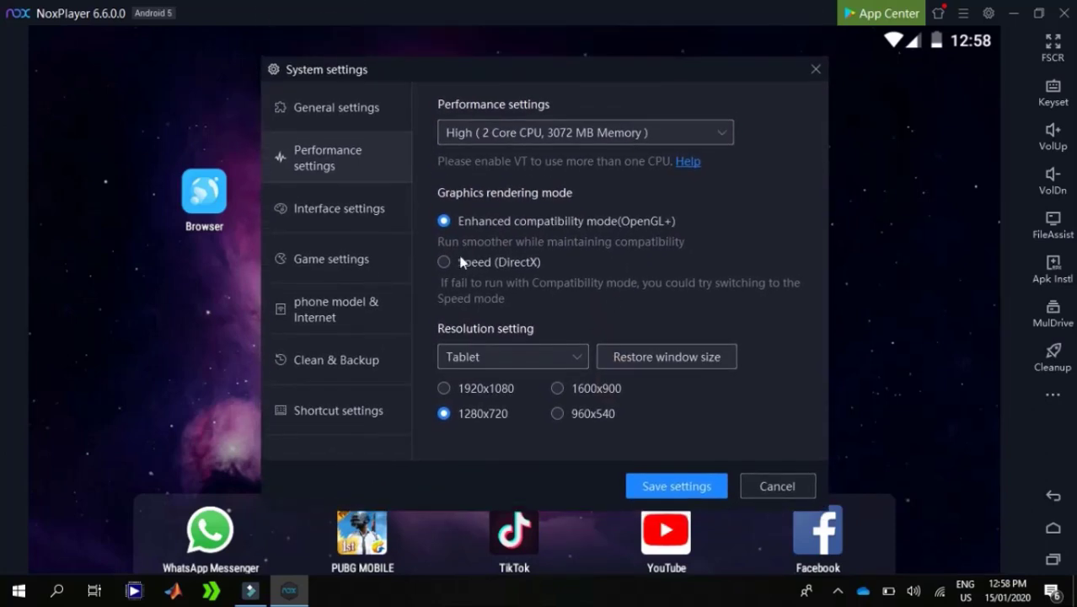
left_click(363, 215)
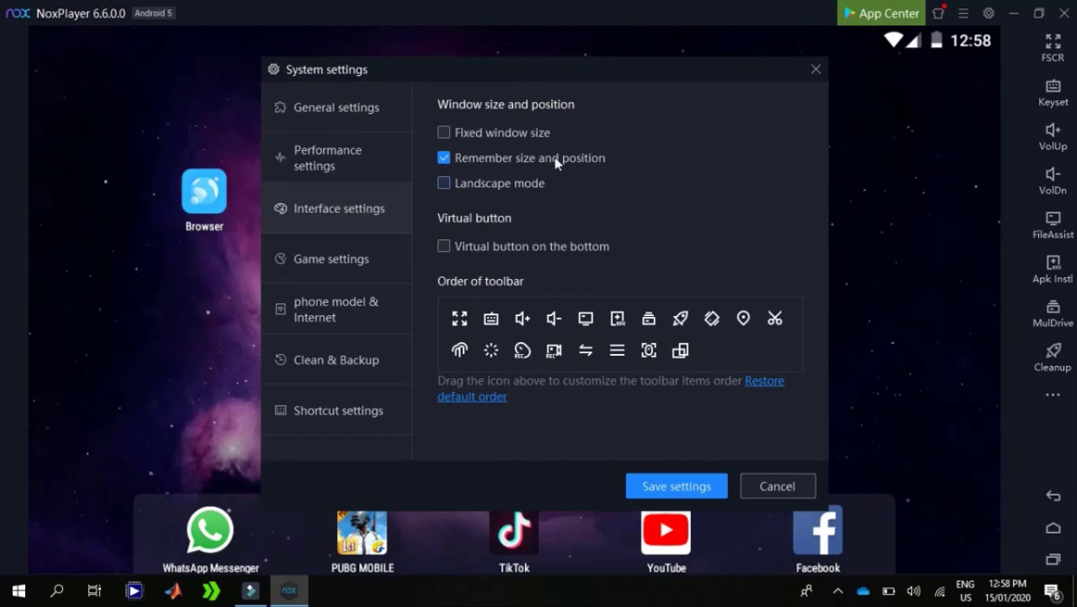
left_click(526, 136)
Try to raise the frame setting to 120 in the game settings, and decline enabling it
left_click(367, 264)
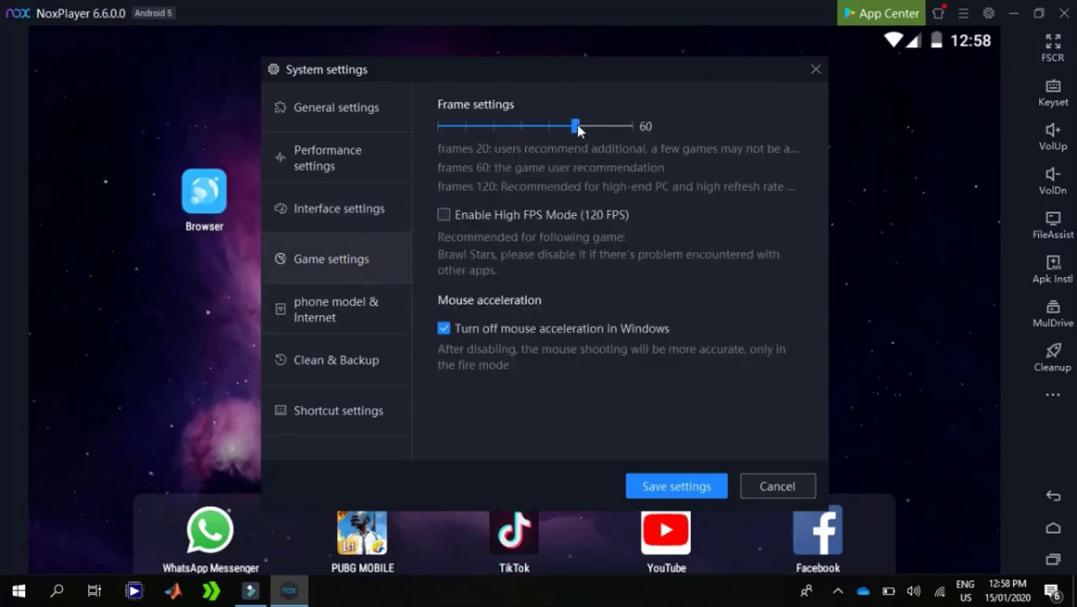
left_click_drag(577, 126, 630, 126)
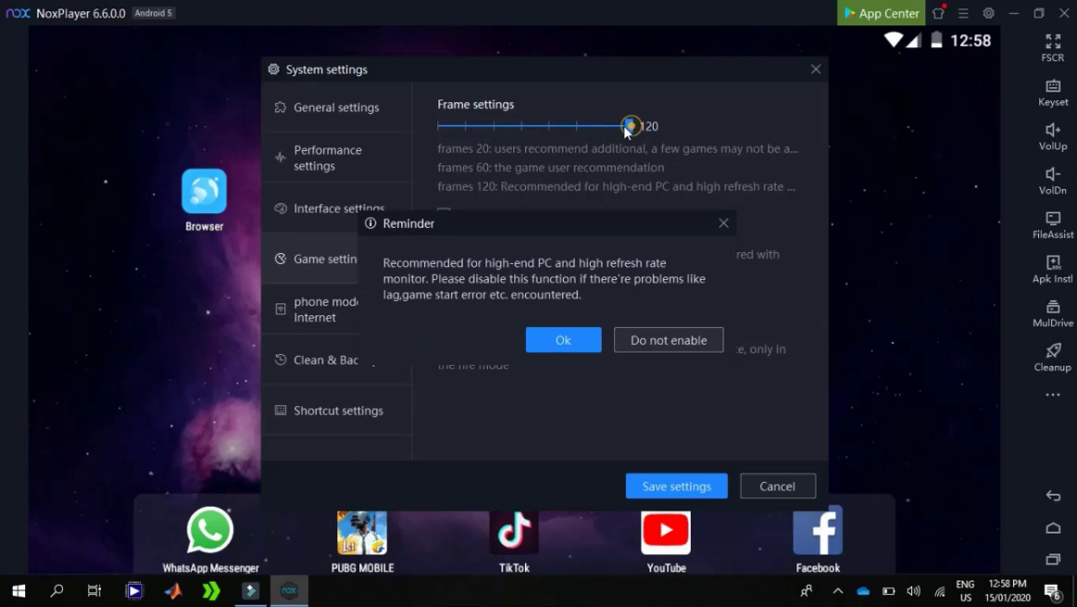
left_click(581, 126)
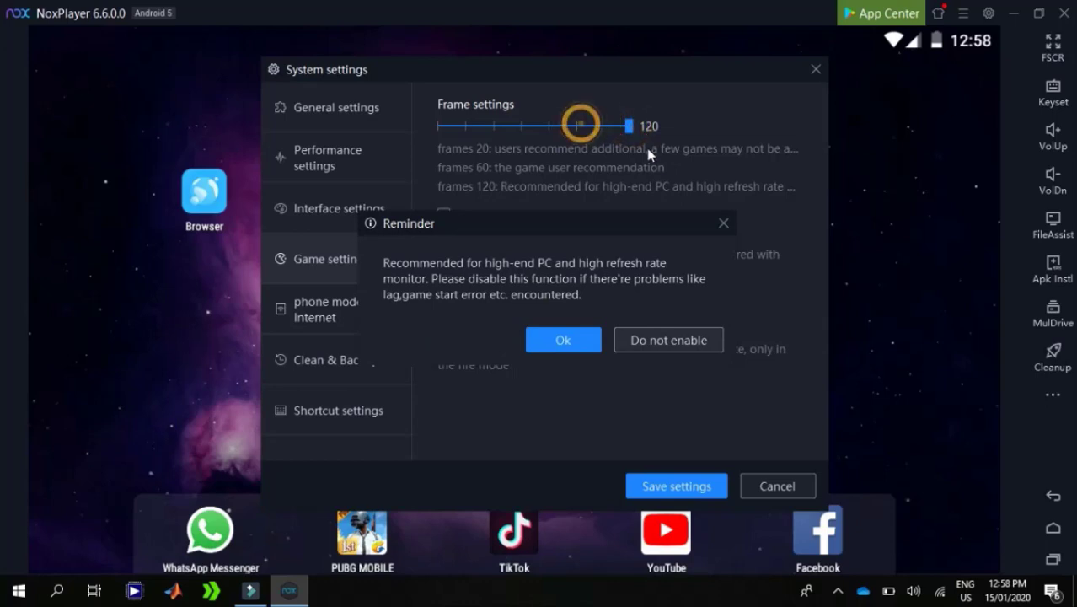
left_click(644, 340)
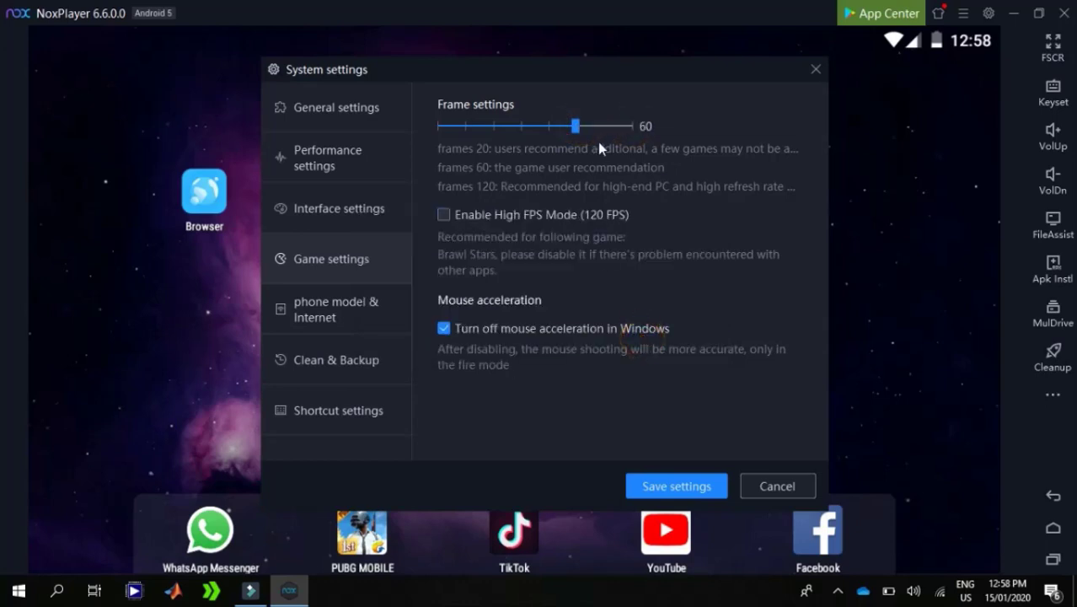
Set the emulator's default phone model to HUAWEI MLA-L12
left_click(343, 309)
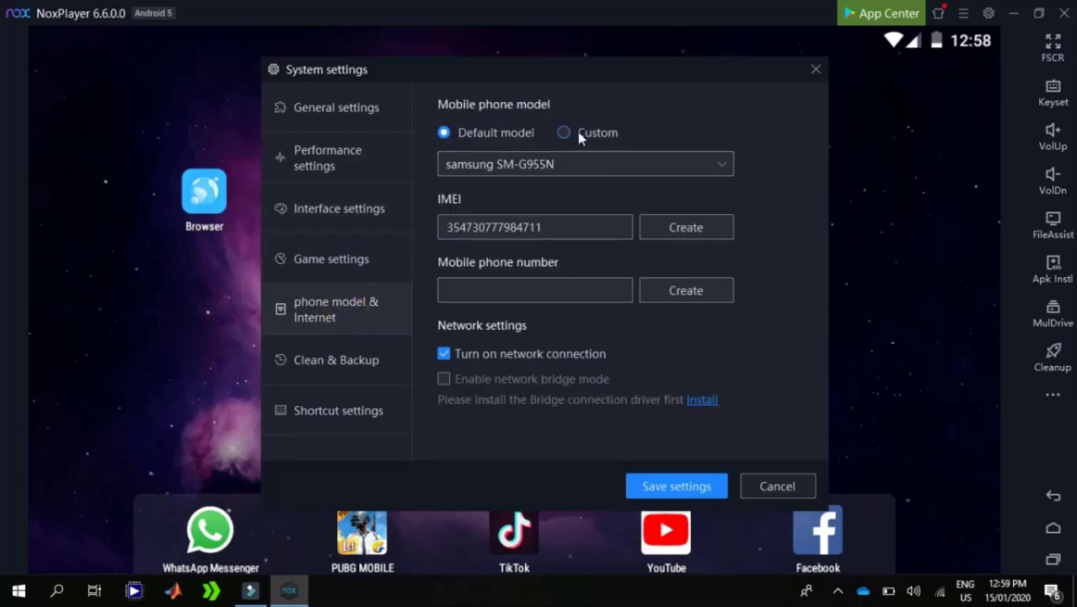
left_click(589, 162)
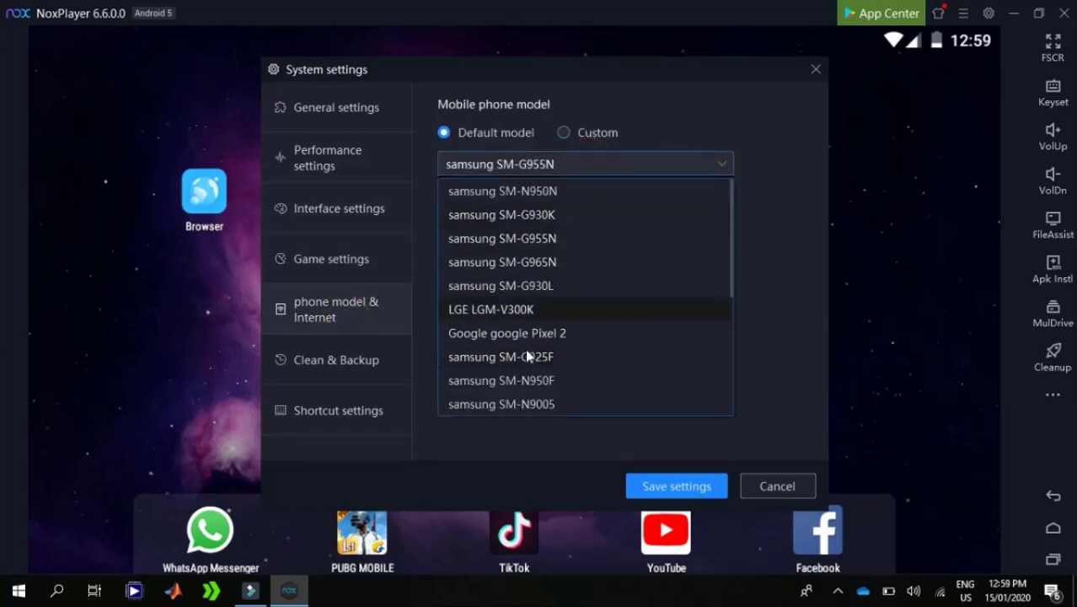
scroll(498, 330, "down", 3)
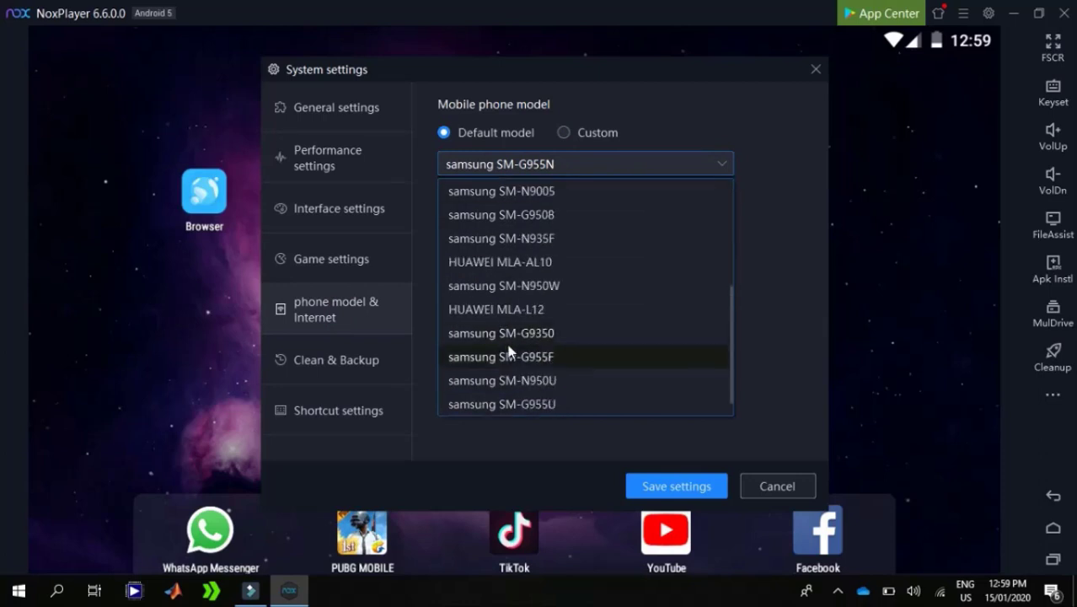
scroll(520, 313, "down", 1)
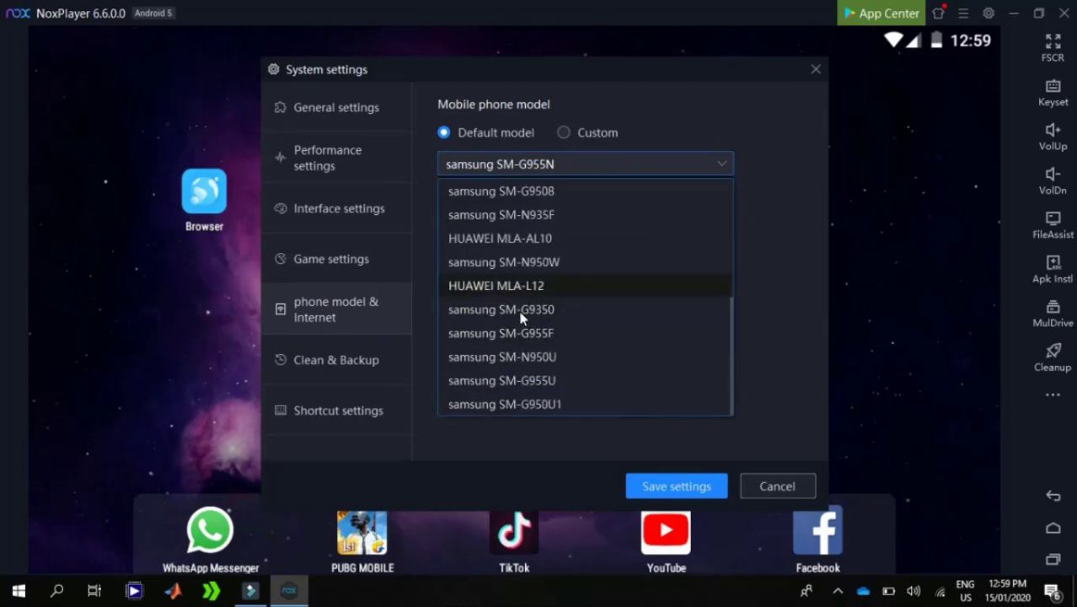
scroll(520, 317, "up", 2)
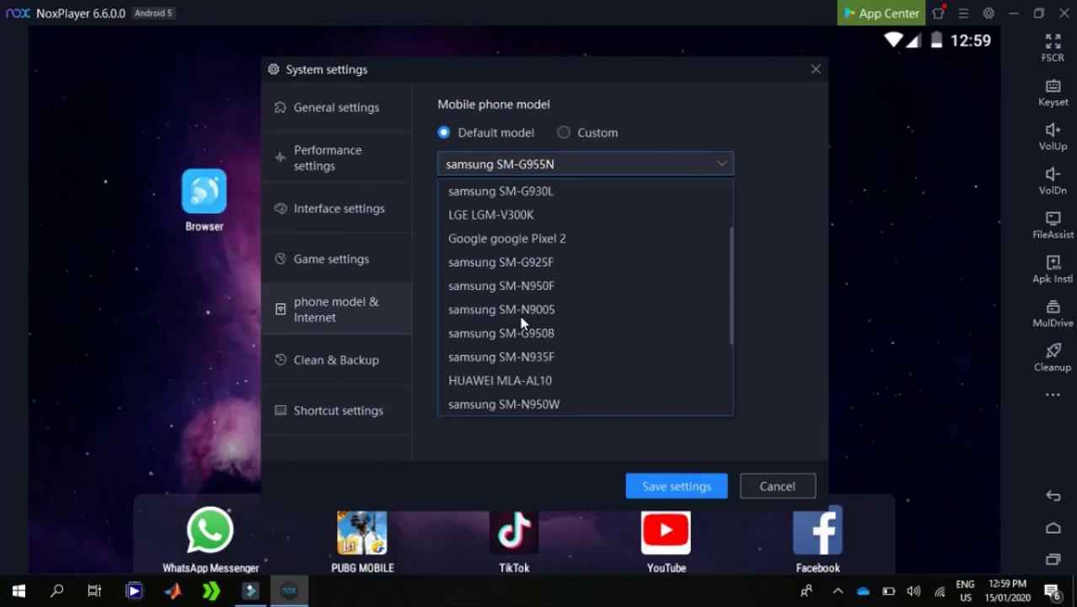
scroll(523, 319, "down", 2)
left_click(547, 289)
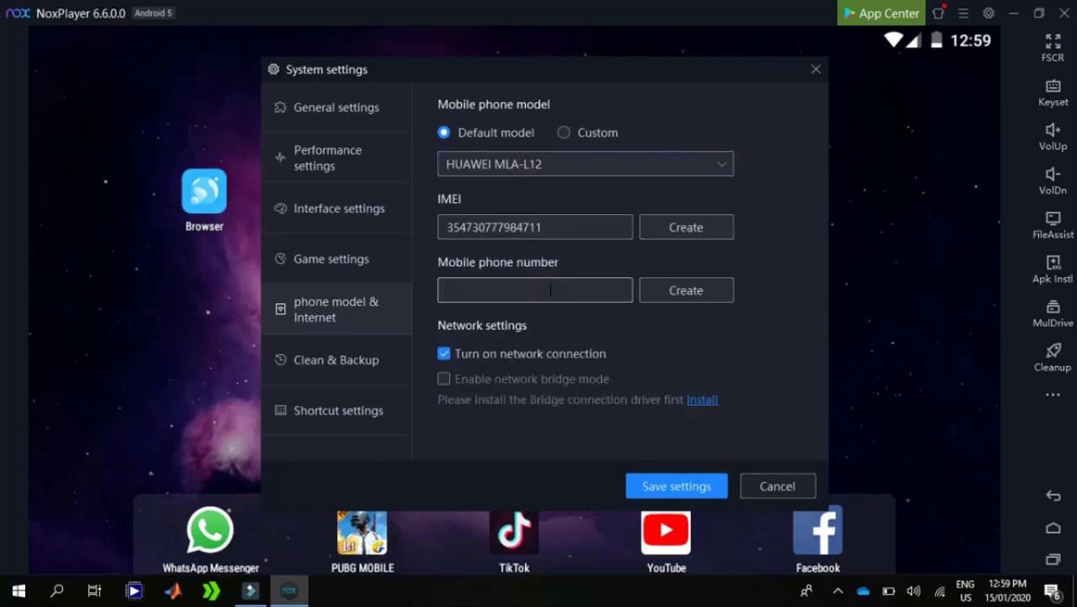
Generate a new IMEI, save the system settings and restart the emulator to apply them
left_click(598, 289)
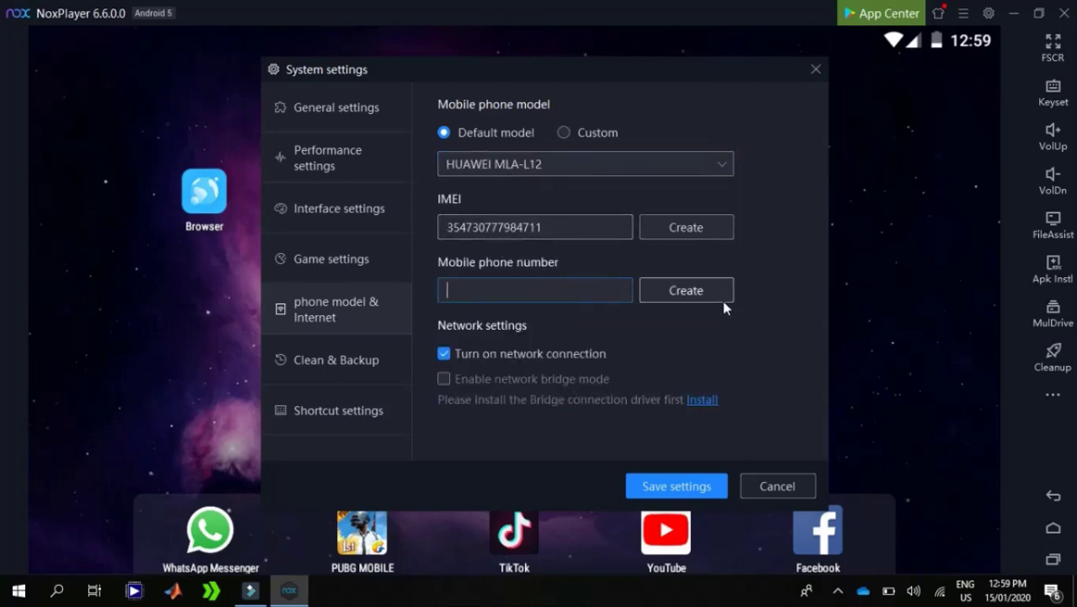
left_click(682, 231)
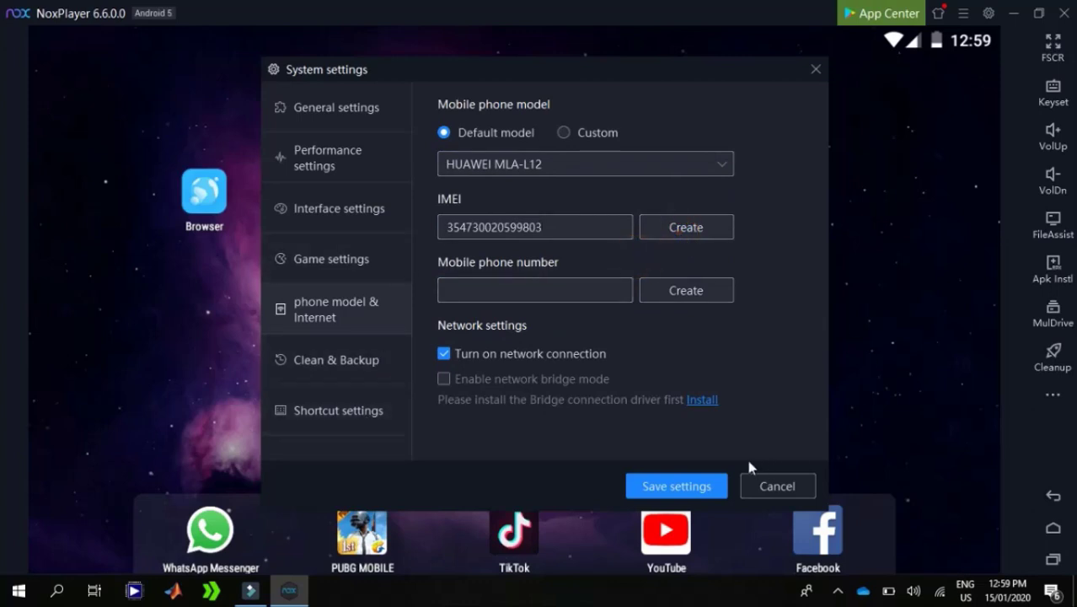
left_click(673, 487)
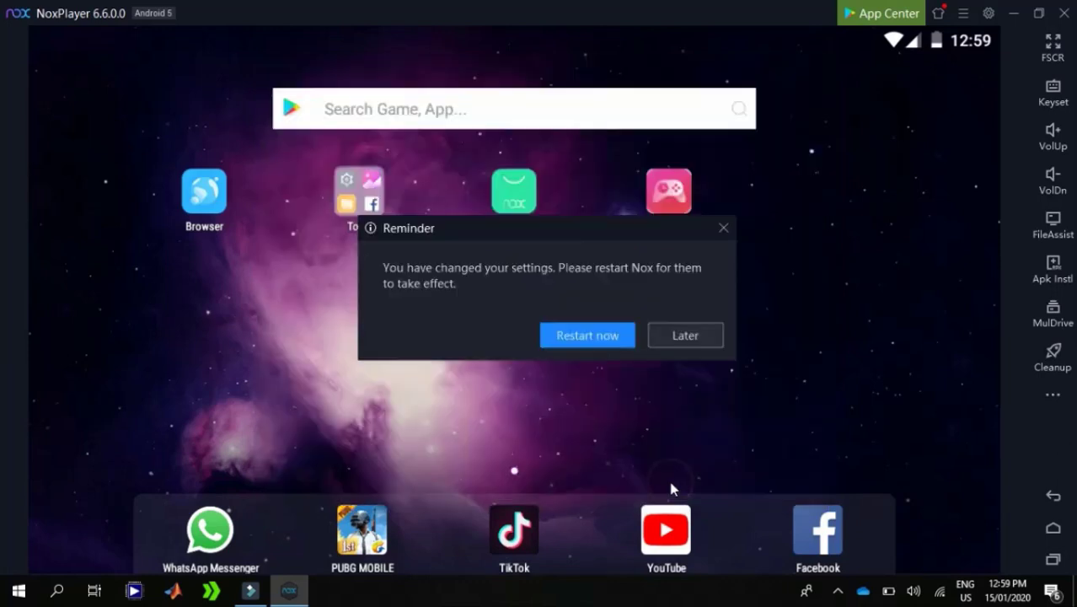
left_click(613, 336)
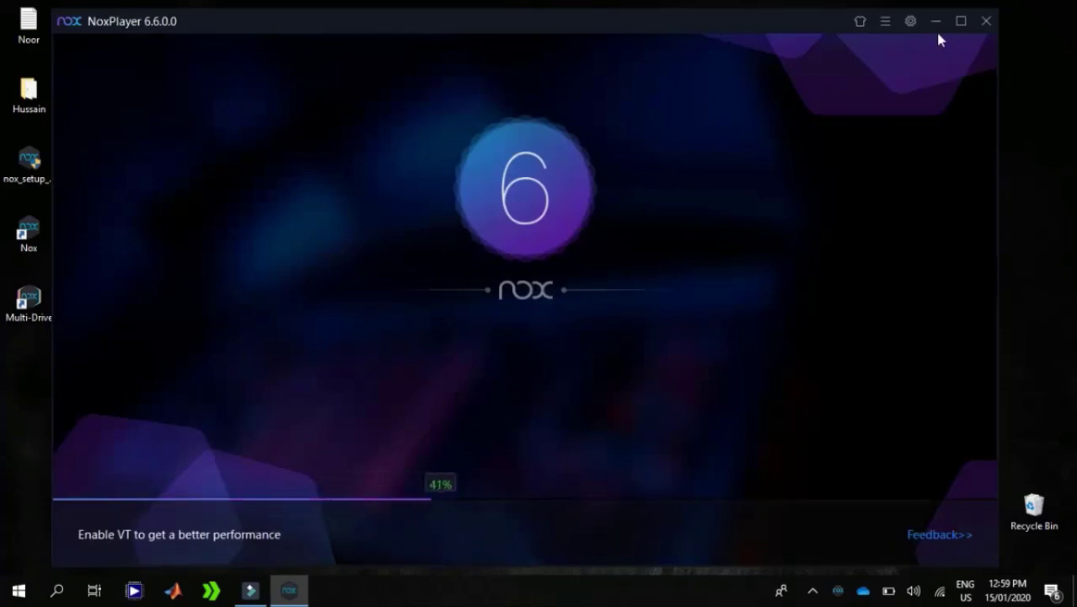
Minimize the emulator window and open the Windows desktop's context menu
left_click(935, 22)
right_click(621, 259)
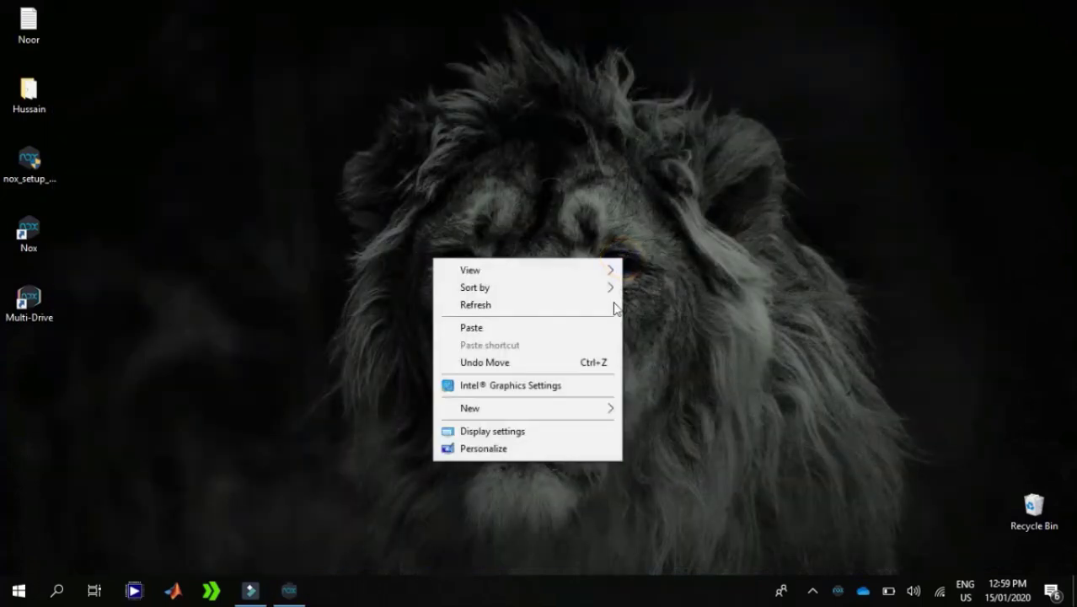